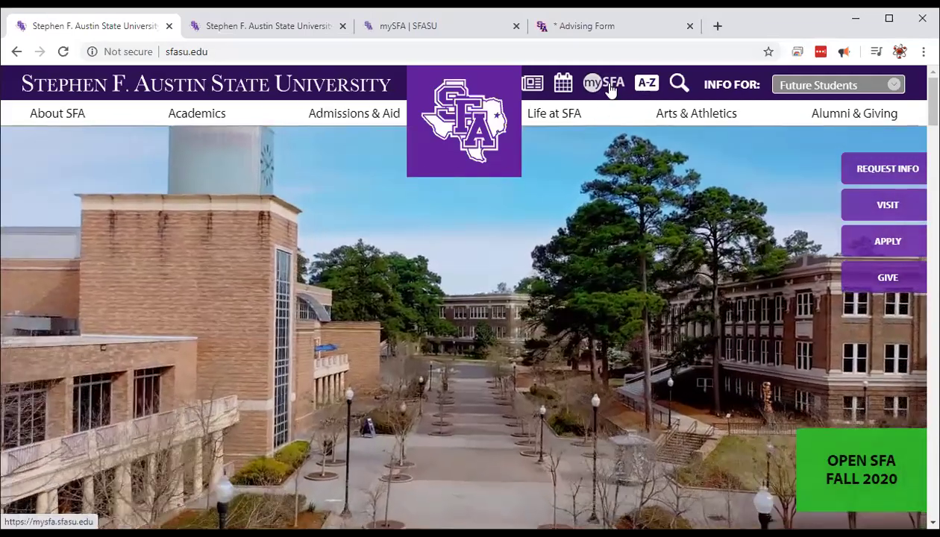
Open the mySFA portal's Registration page and scroll to the link for Banner's Fall 2020 registration
click(610, 88)
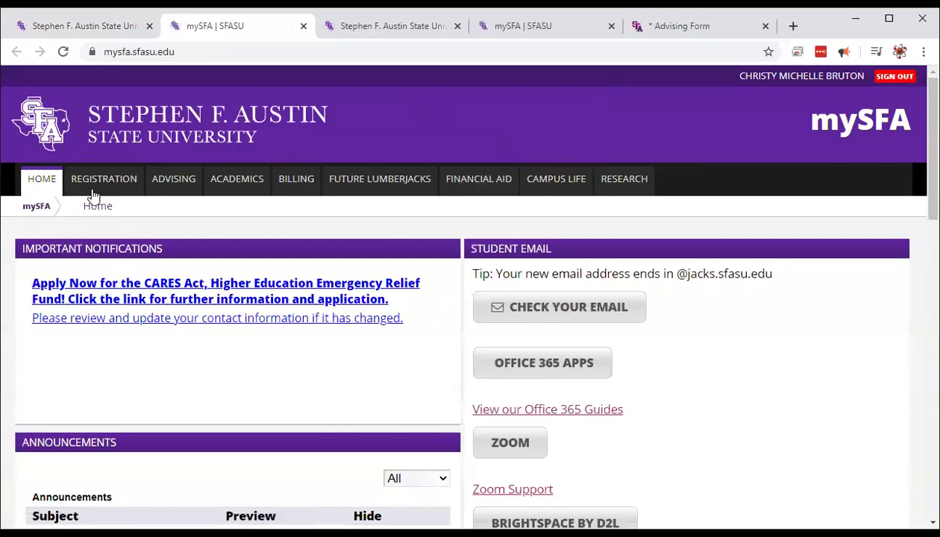
click(104, 184)
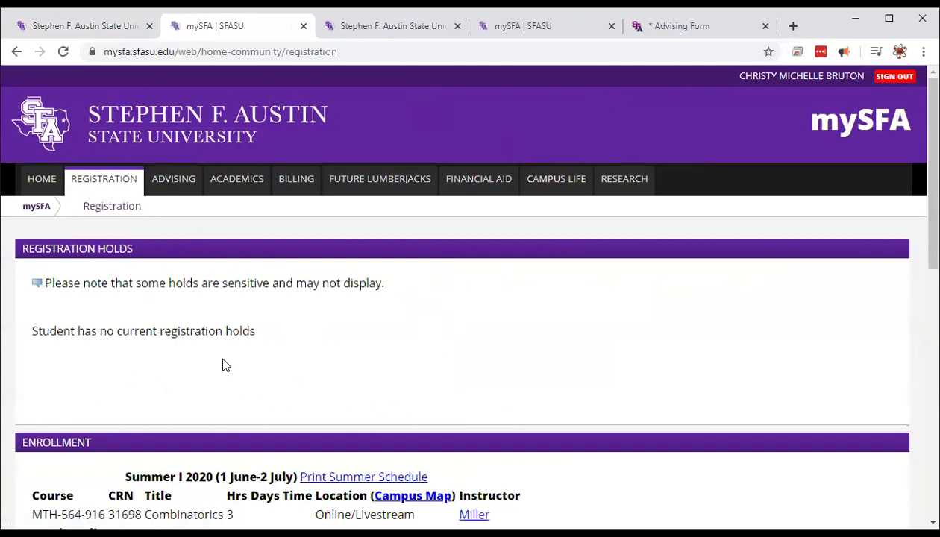
scroll(281, 378, down, 3)
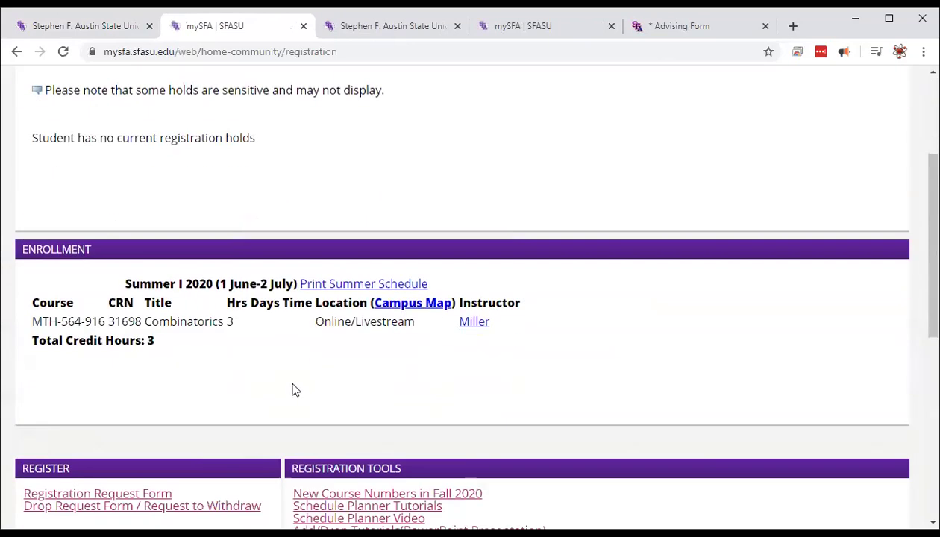
scroll(294, 390, down, 5)
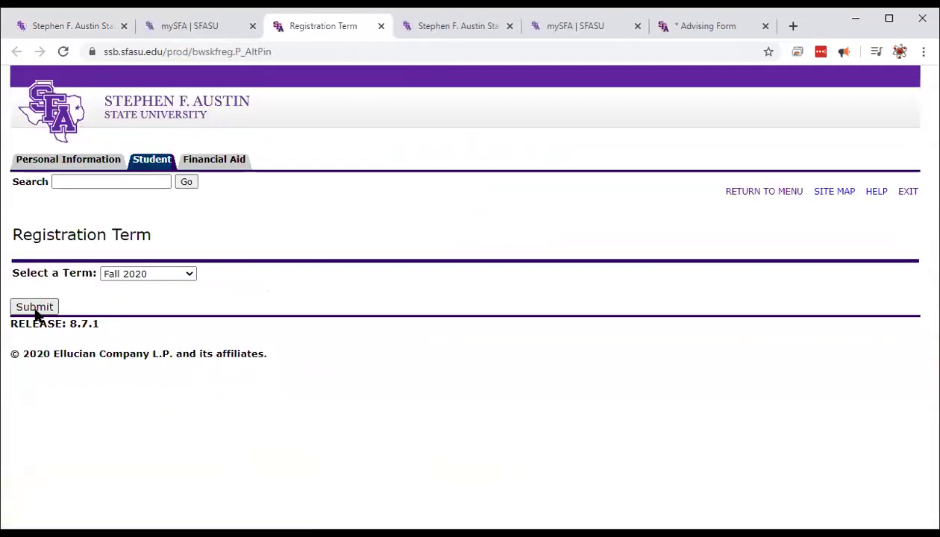
Submit Fall 2020 as the term, then view the advising form's 15-hour plan
click(35, 309)
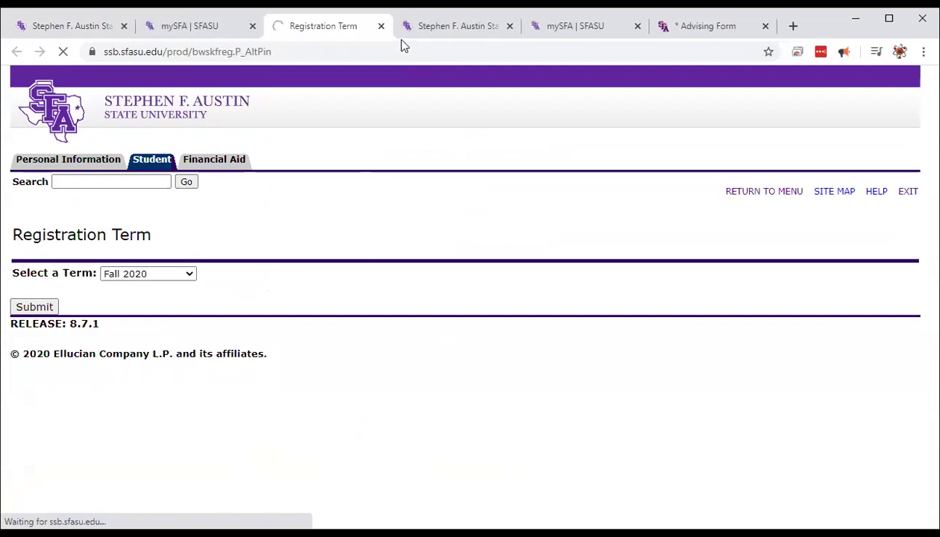
click(708, 27)
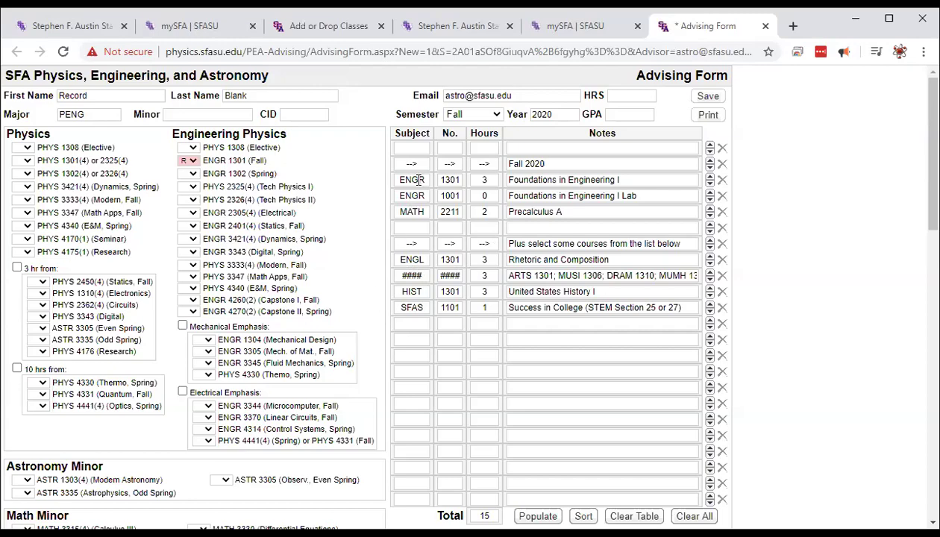
Run a class search for Engineering to list the Fall 2020 Engineering courses
click(313, 27)
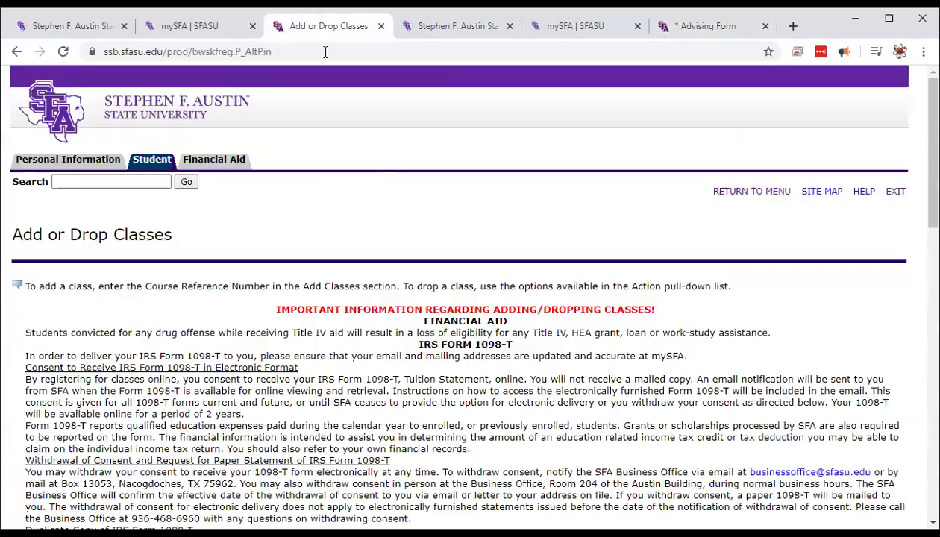
scroll(399, 416, down, 15)
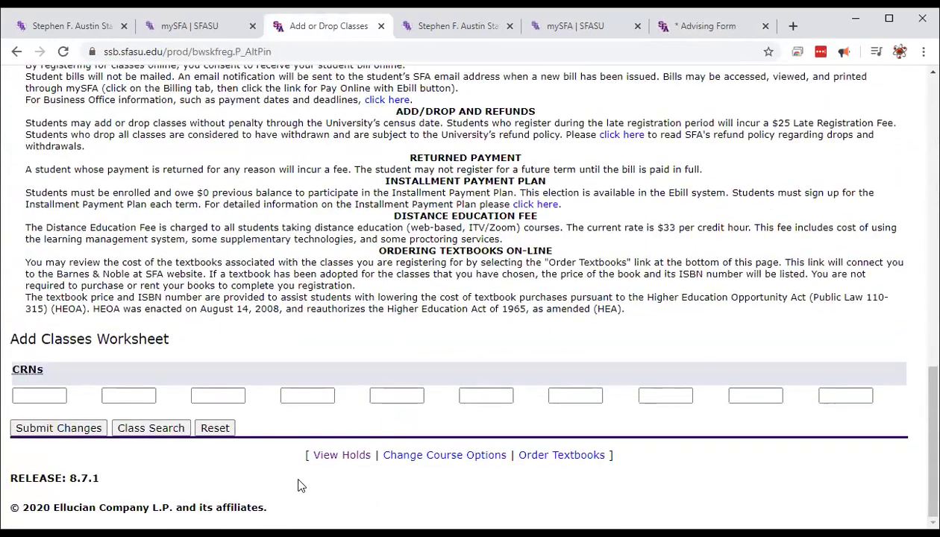
click(149, 429)
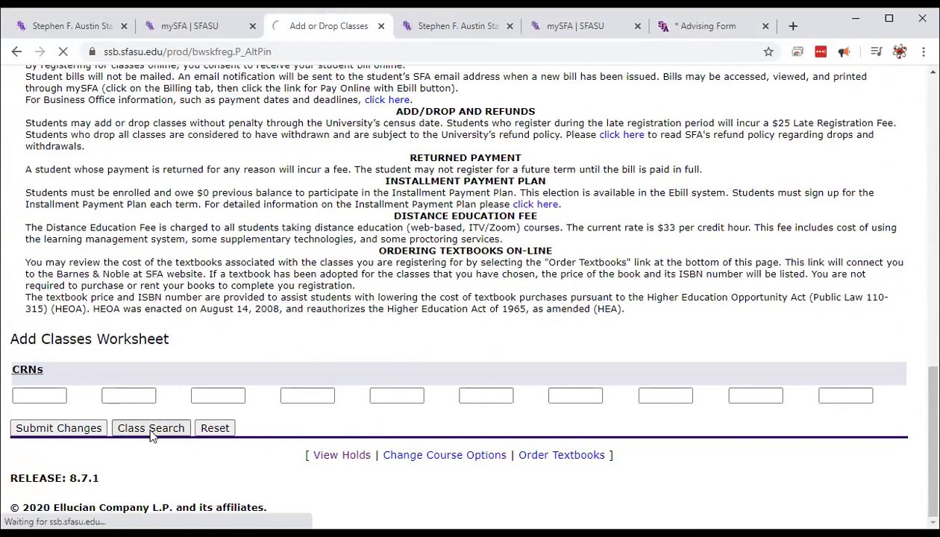
click(156, 403)
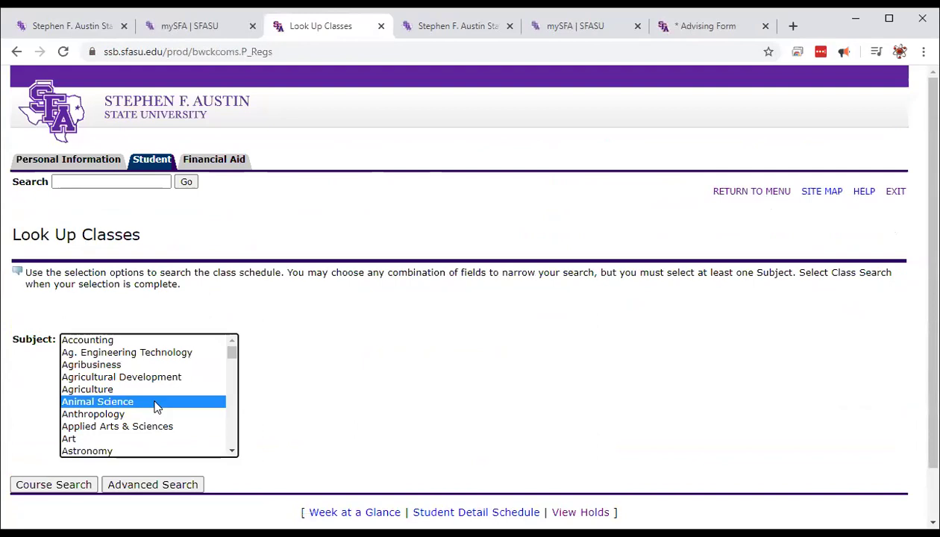
key(e)
key(Down)
key(Down)
key(Down)
key(Down)
key(Down)
key(Down)
key(Down)
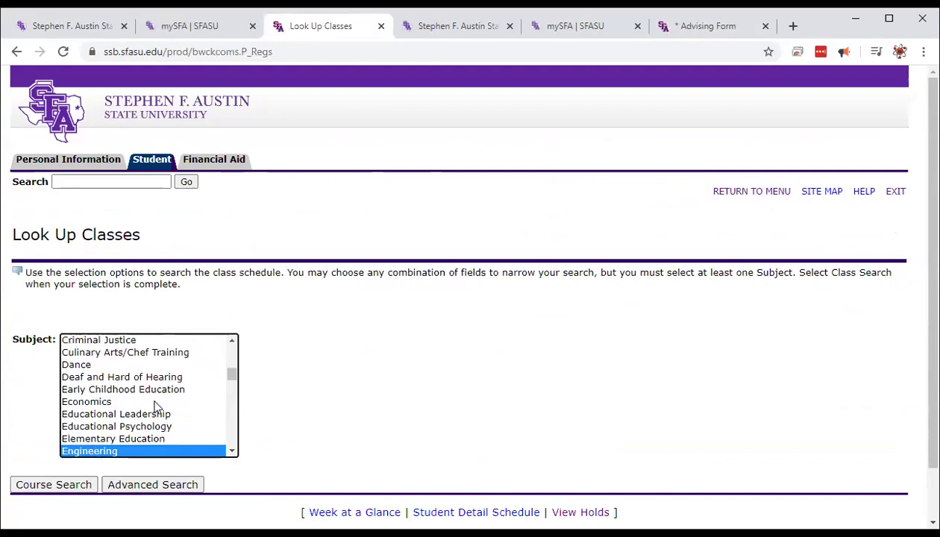
click(87, 426)
scroll(250, 447, down, 2)
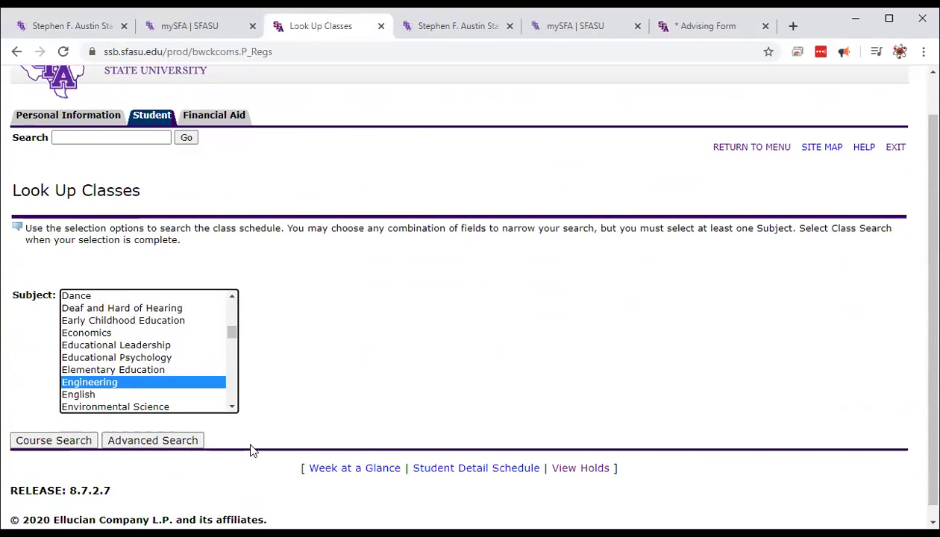
click(82, 427)
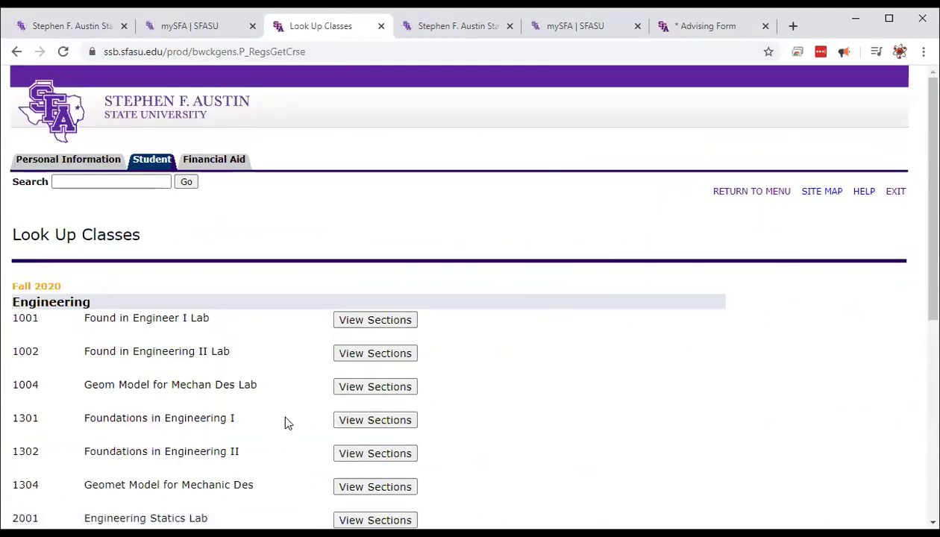
scroll(286, 419, down, 2)
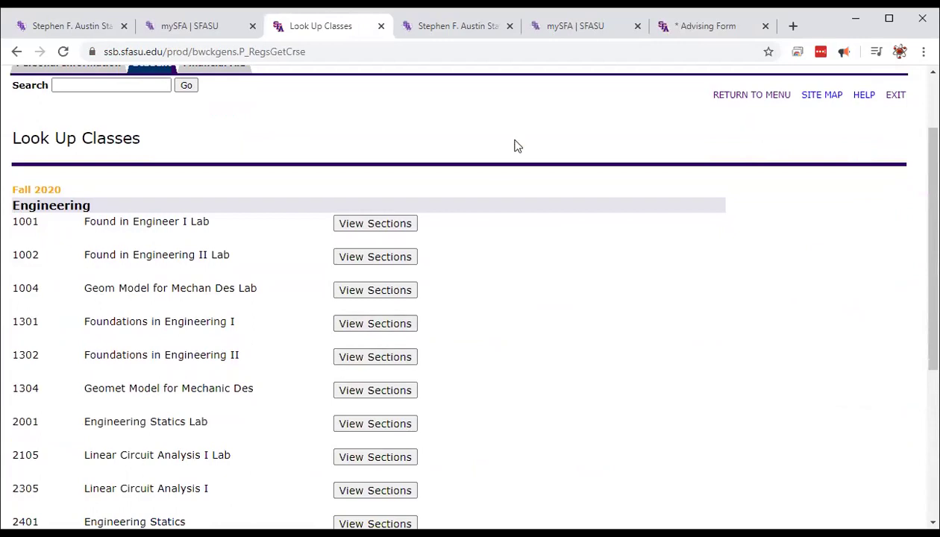
After checking the advising form, add ENGR 1301 section CRN 10023 to the worksheet
click(701, 27)
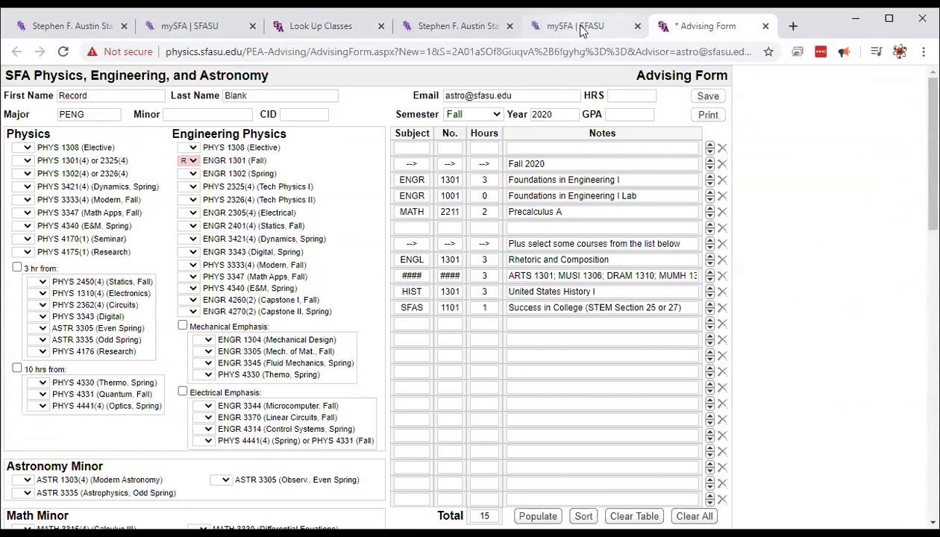
click(342, 29)
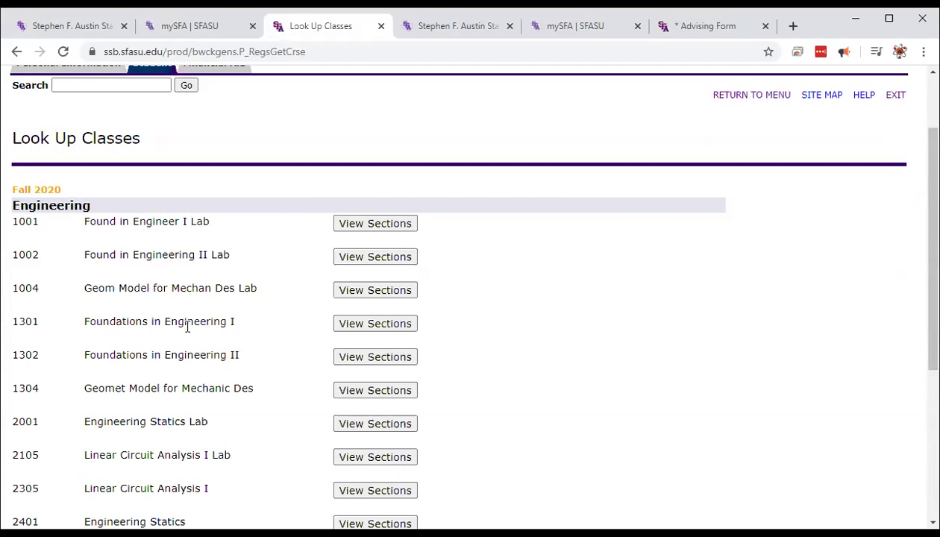
click(354, 328)
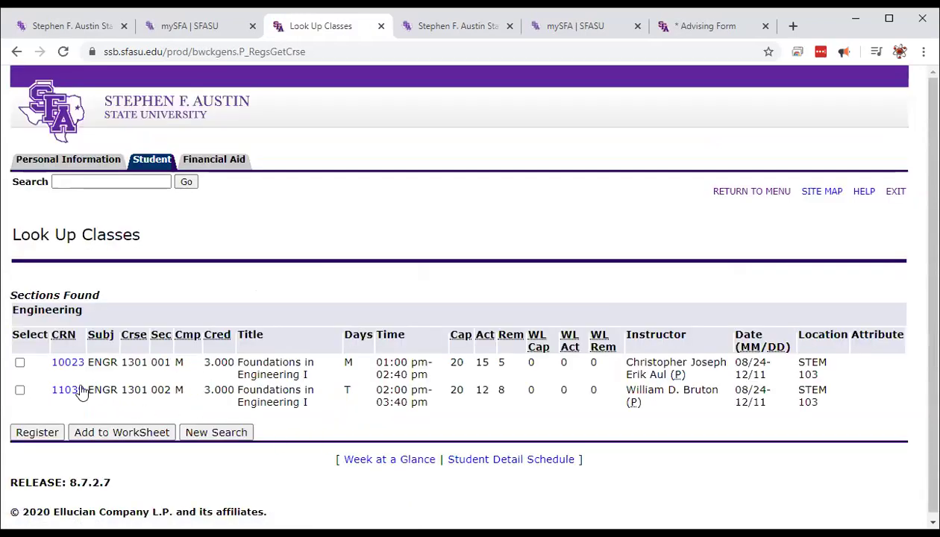
click(20, 362)
click(126, 433)
Search the Engineering subject again to list the Fall 2020 Engineering courses
scroll(193, 420, down, 1)
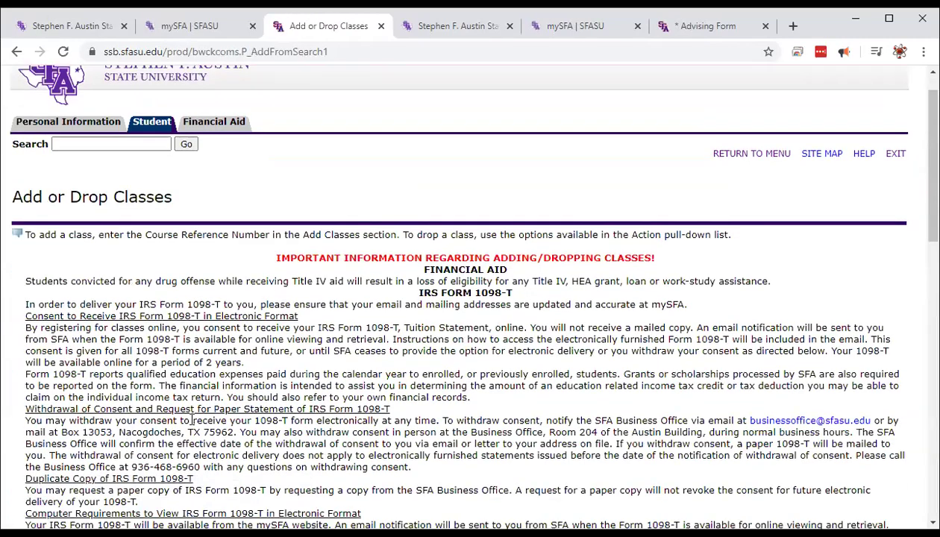
scroll(192, 420, down, 10)
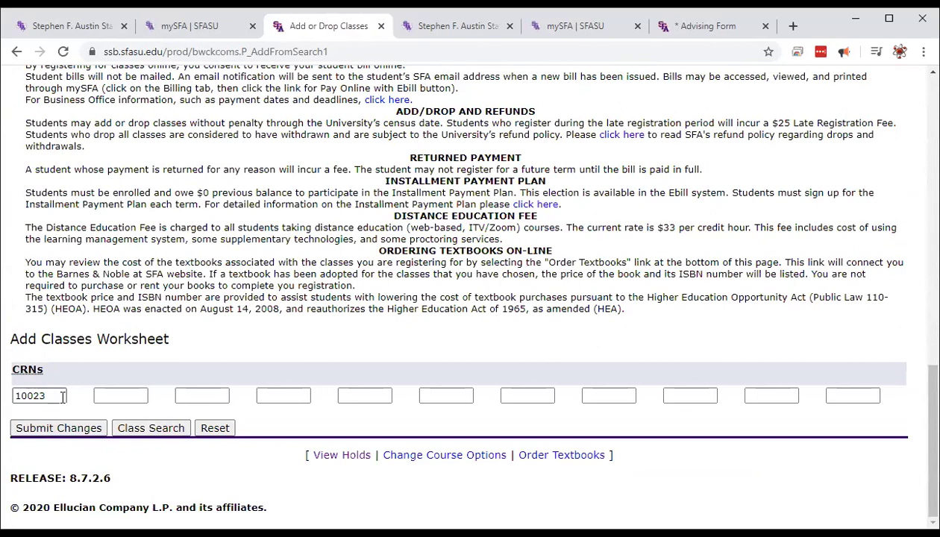
click(155, 428)
click(172, 415)
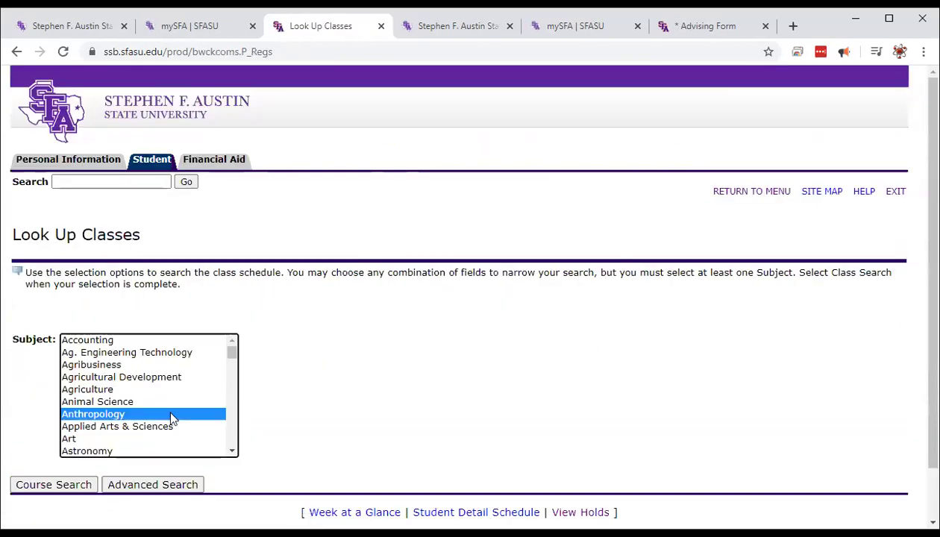
key(Down)
key(Down)
key(Down)
key(Down)
key(Down)
key(Down)
key(Down)
key(Down)
key(Down)
key(Down)
key(Down)
key(Down)
key(Down)
key(Down)
key(Down)
key(Down)
key(Down)
key(Down)
key(Down)
key(Down)
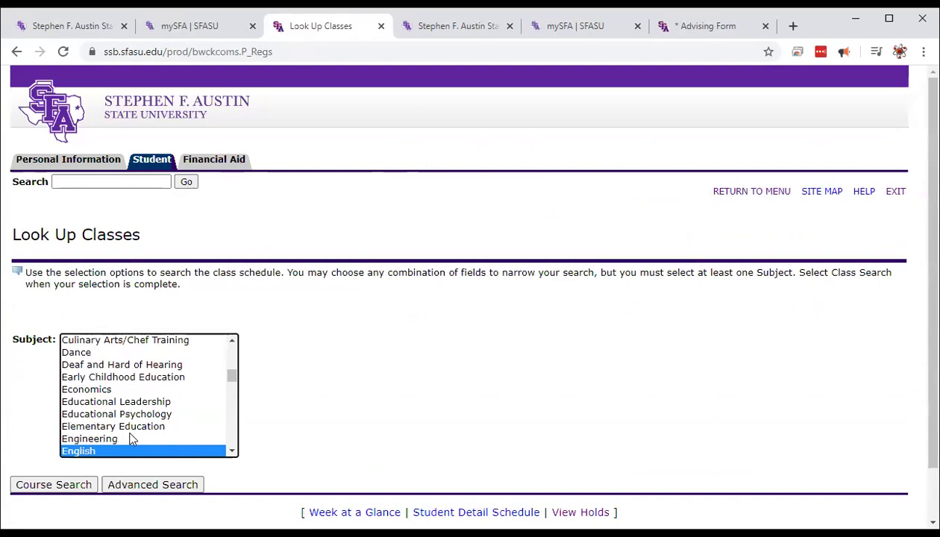
click(130, 440)
scroll(116, 446, down, 6)
click(53, 485)
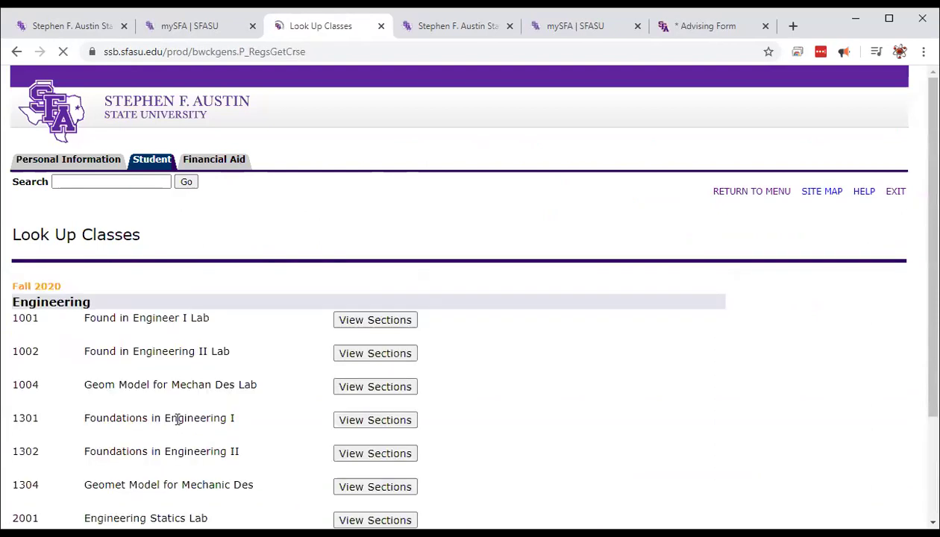
Add the ENGR 1001 lab section CRN 11041 to the worksheet
click(383, 322)
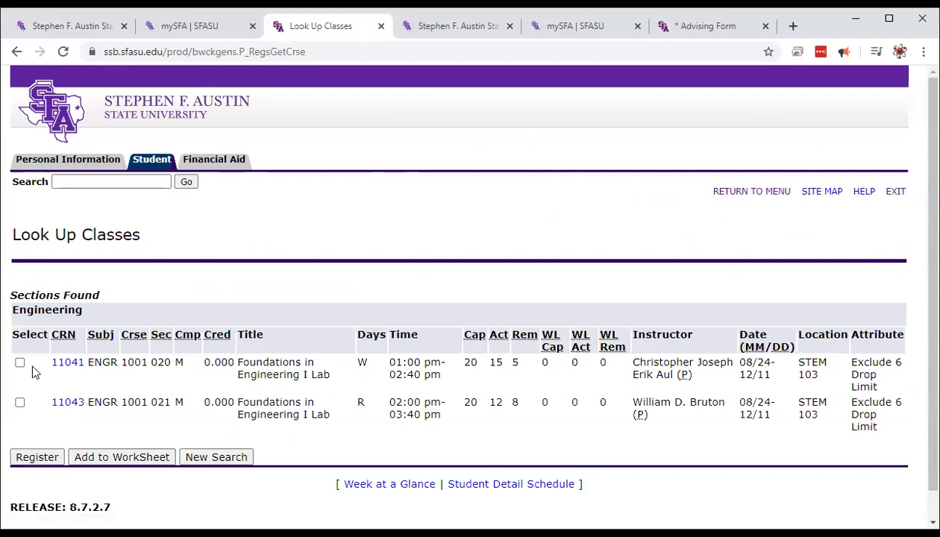
click(20, 362)
click(133, 460)
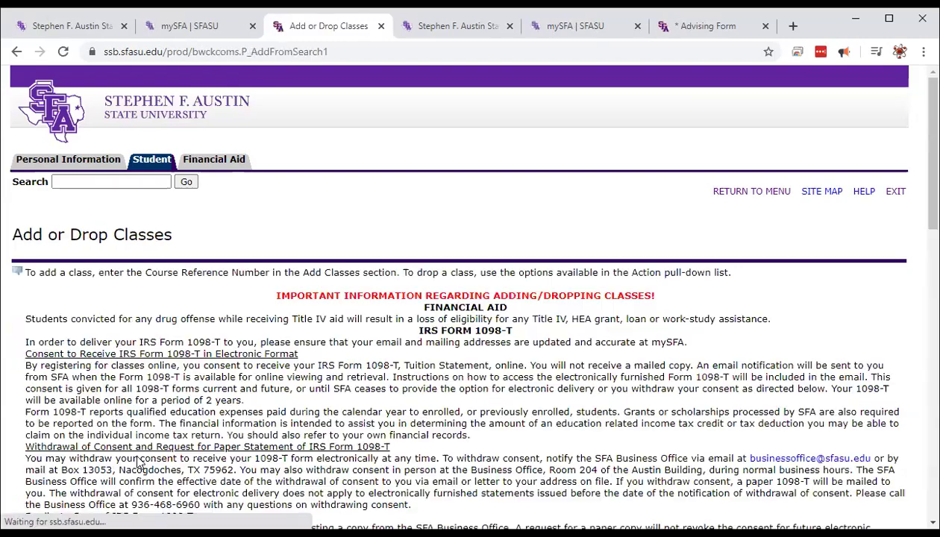
scroll(138, 448, down, 10)
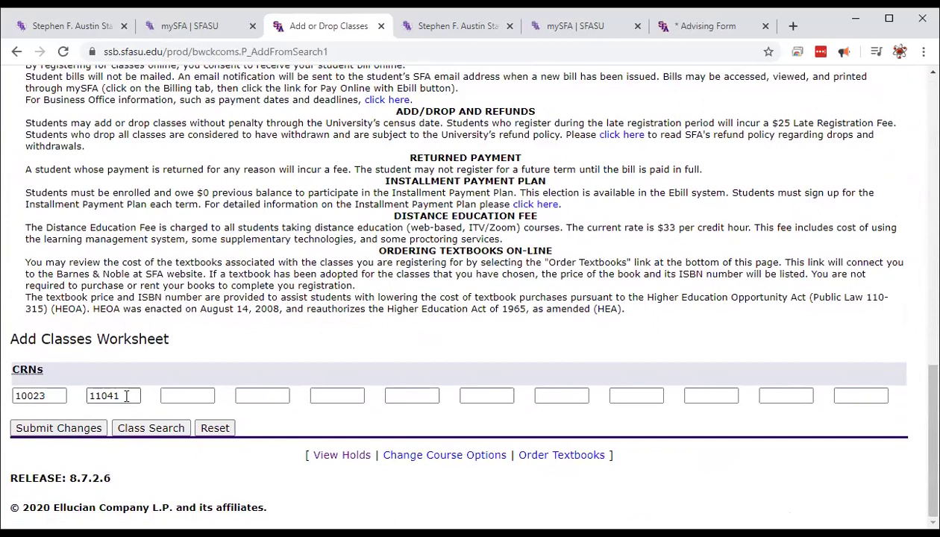
Submit the worksheet to register CRNs 10023 and 11041, then review the 3-hour Current Schedule
click(66, 433)
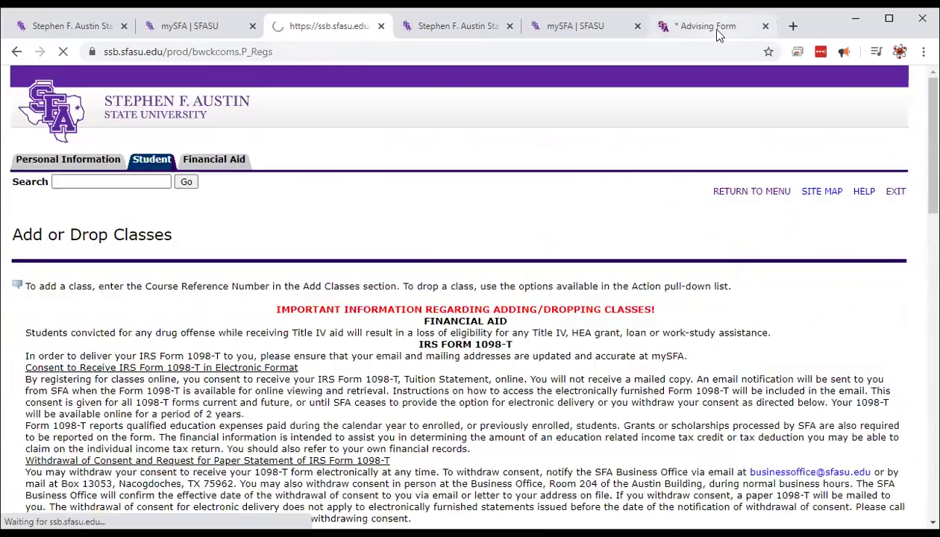
click(705, 27)
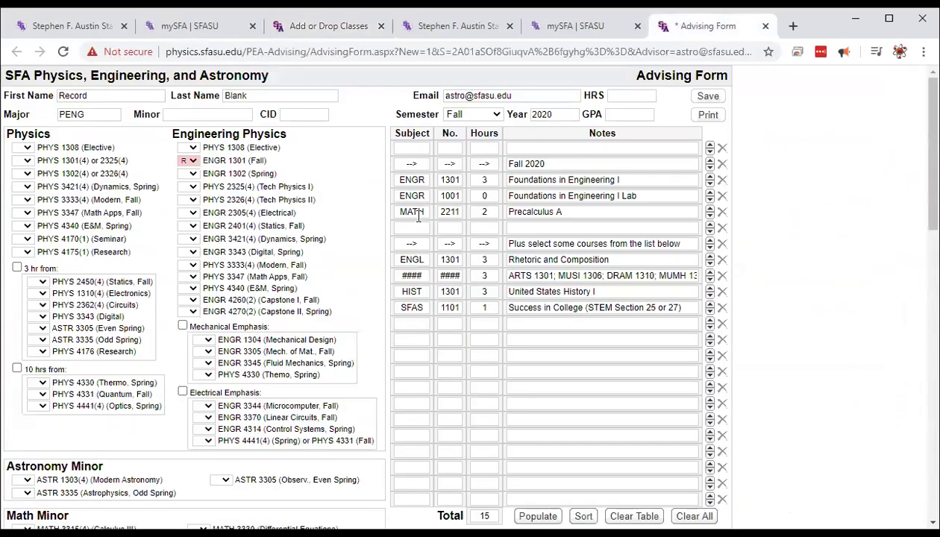
click(328, 26)
scroll(317, 417, down, 10)
scroll(321, 448, down, 10)
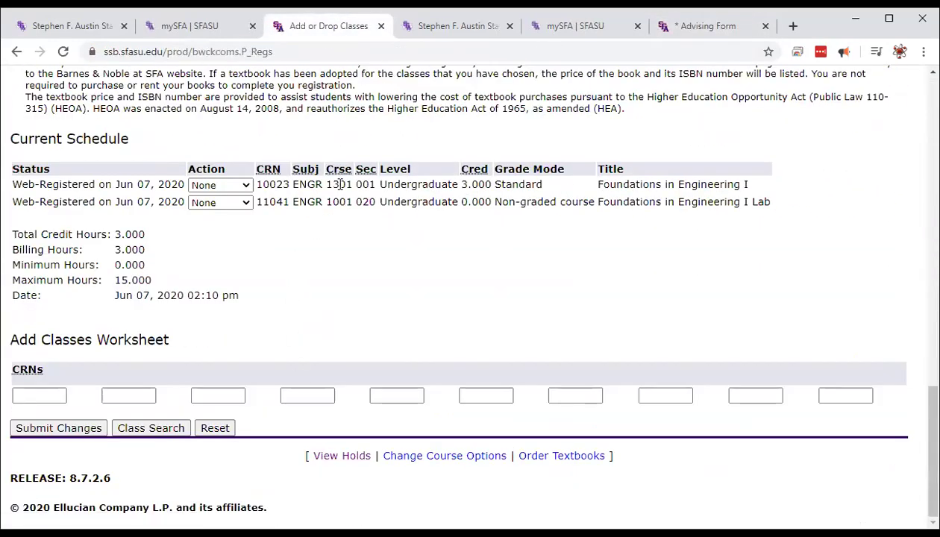
Search the Mathematics subject to list the Fall 2020 Mathematics courses
click(153, 430)
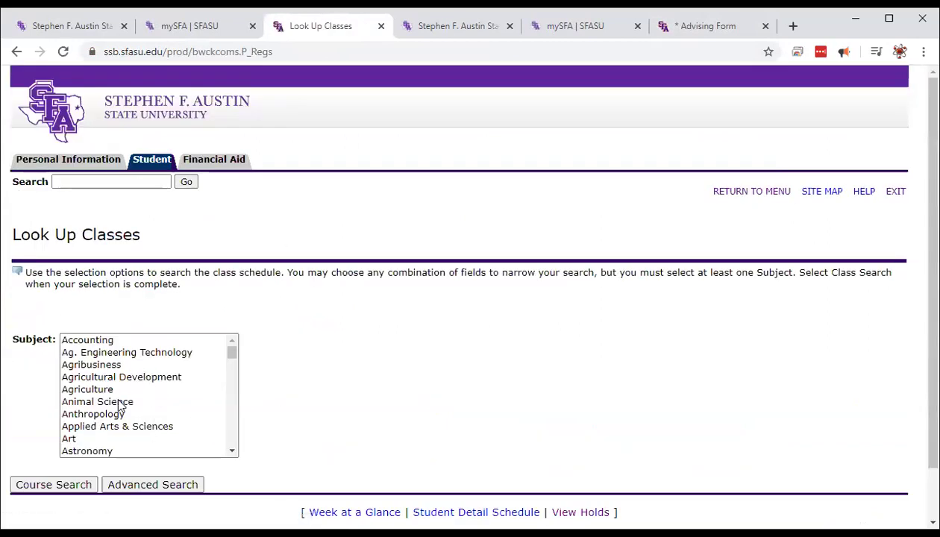
click(120, 403)
key(m)
key(m)
key(m)
key(m)
key(m)
key(m)
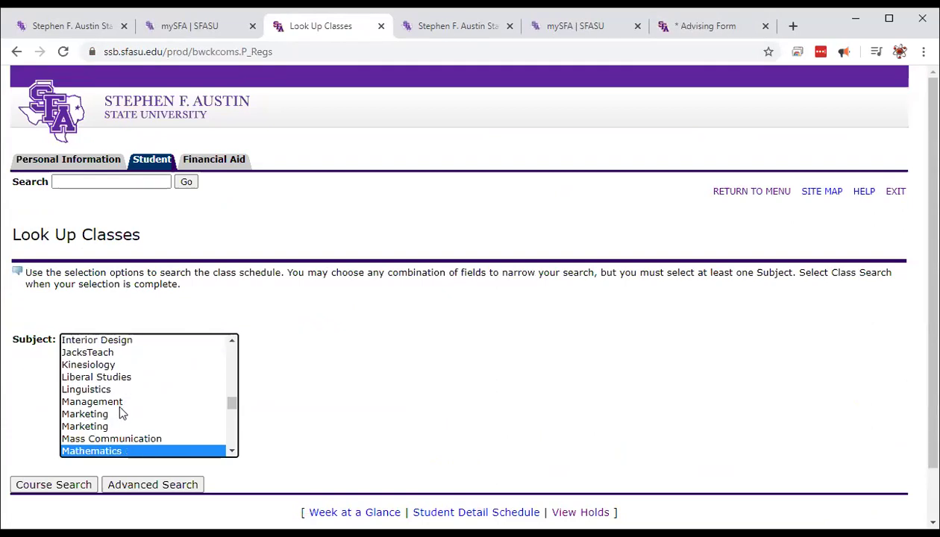
click(114, 440)
click(76, 486)
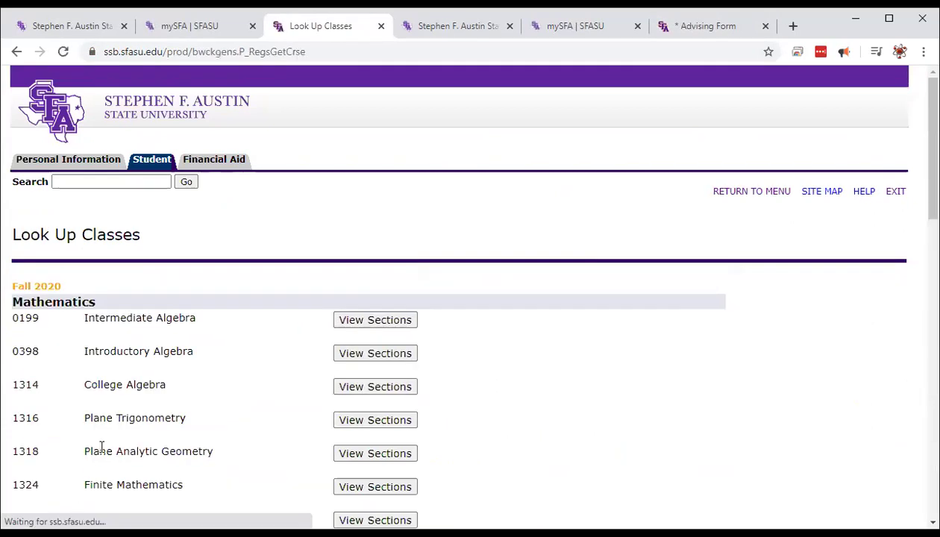
scroll(112, 436, down, 2)
scroll(116, 431, down, 4)
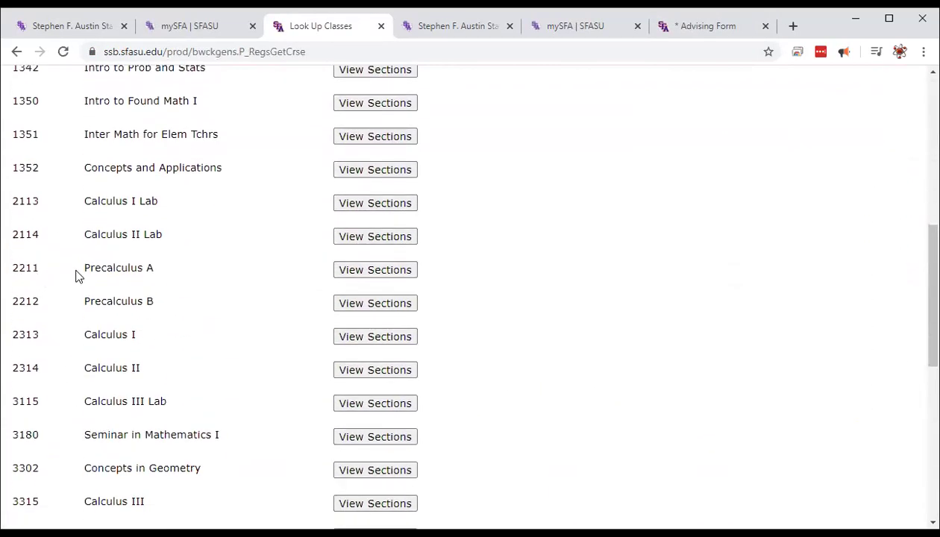
Add Precalculus A section 001 (CRN 12442) to the worksheet and submit it for registration
click(367, 273)
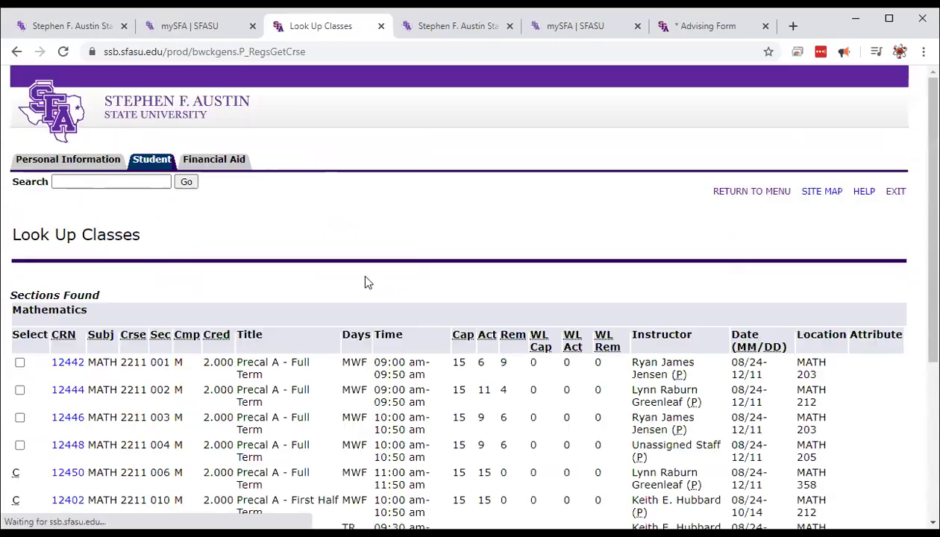
scroll(198, 419, down, 3)
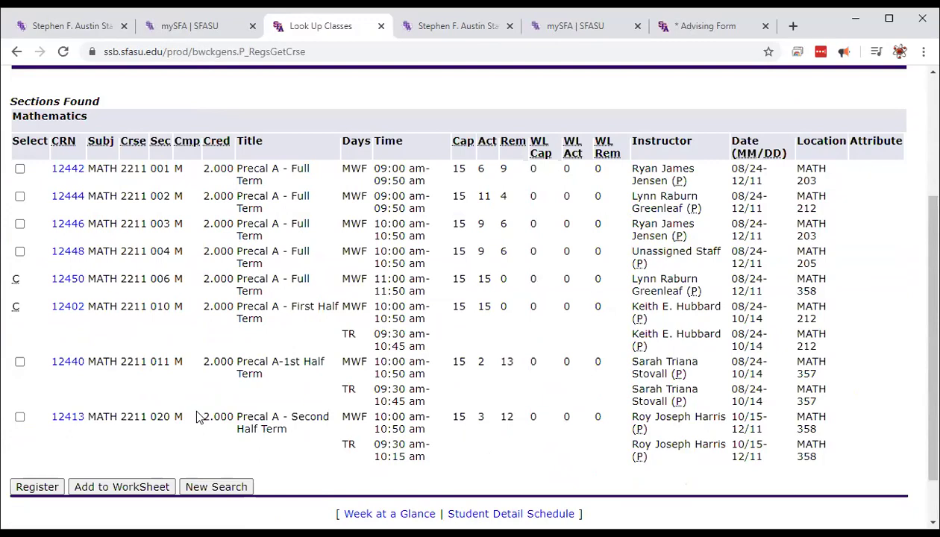
click(20, 170)
click(139, 487)
scroll(388, 420, down, 1)
scroll(388, 420, down, 15)
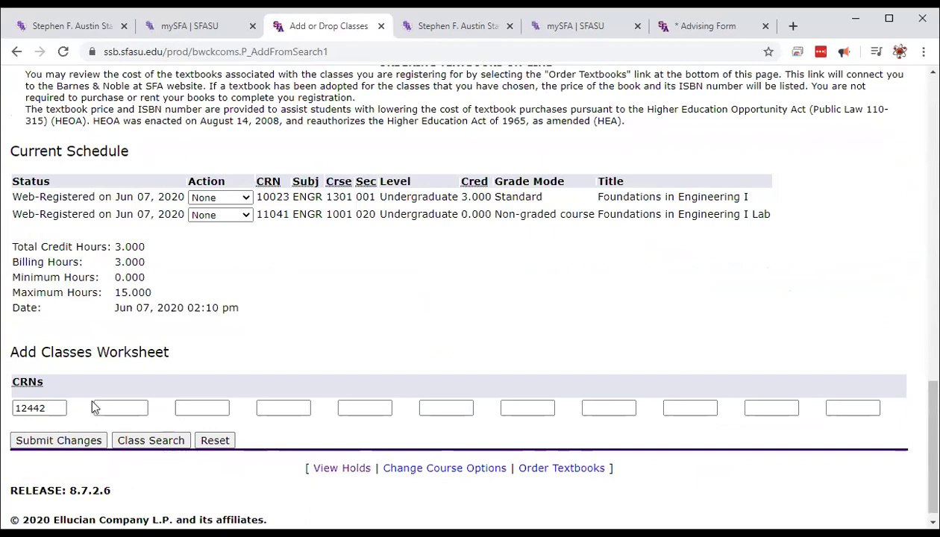
click(58, 440)
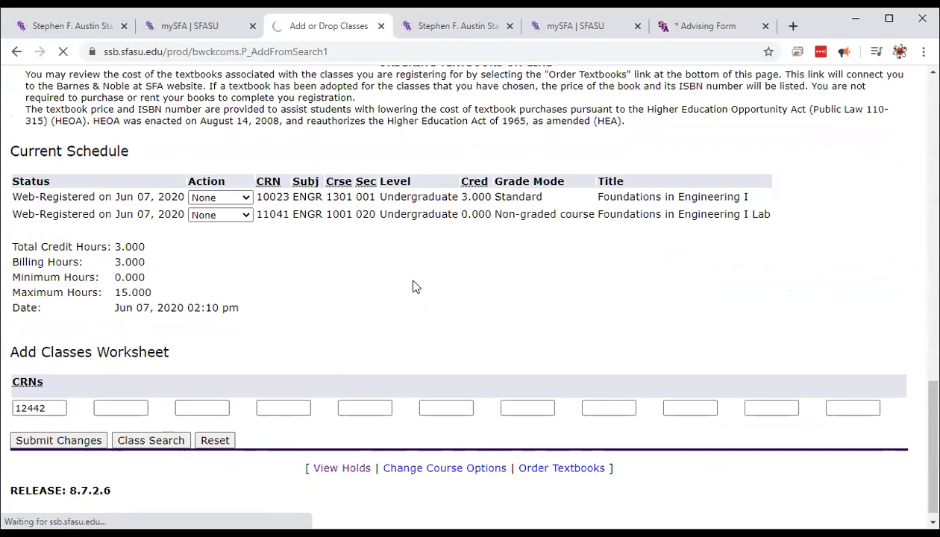
click(704, 26)
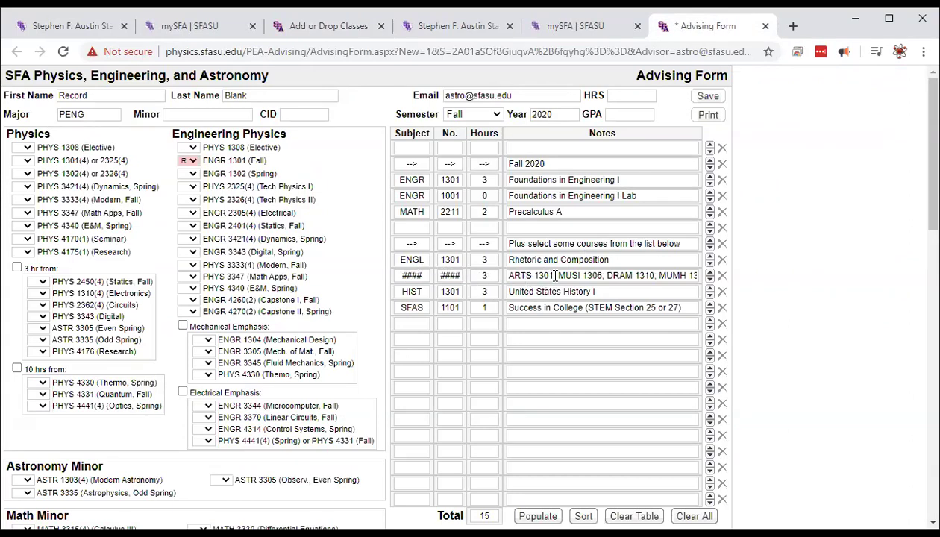
Note the 3-hour ARTS 1301 elective, then check the 5-hour Current Schedule with MATH 2211
drag(554, 275, 507, 275)
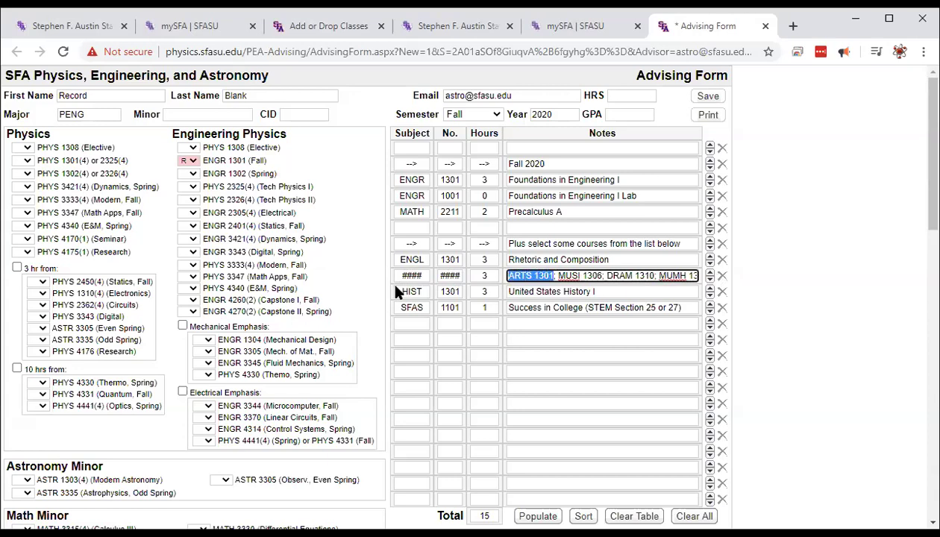
double_click(484, 275)
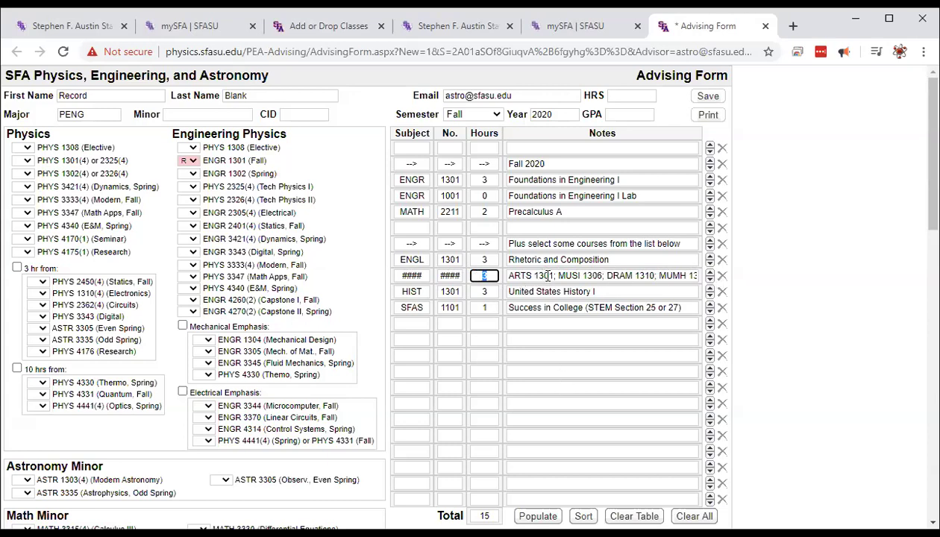
click(342, 34)
scroll(395, 390, down, 20)
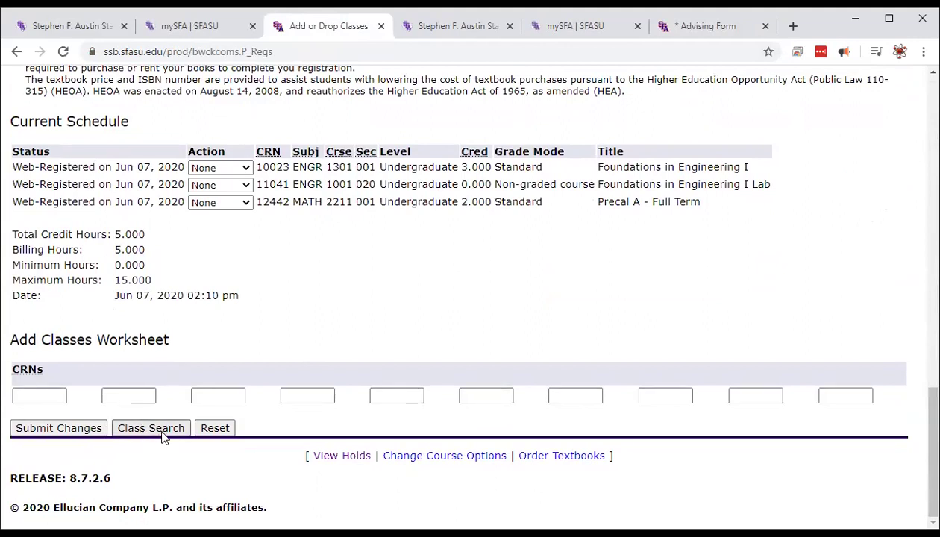
Duplicate the registration tab and open Student > Registration > Week at a Glance
right_click(318, 30)
click(352, 93)
scroll(357, 282, up, 20)
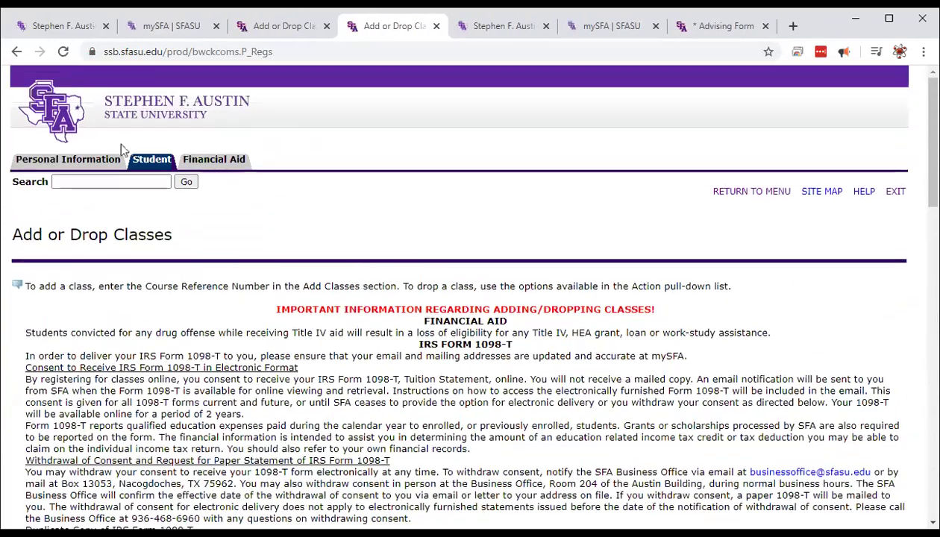
click(149, 163)
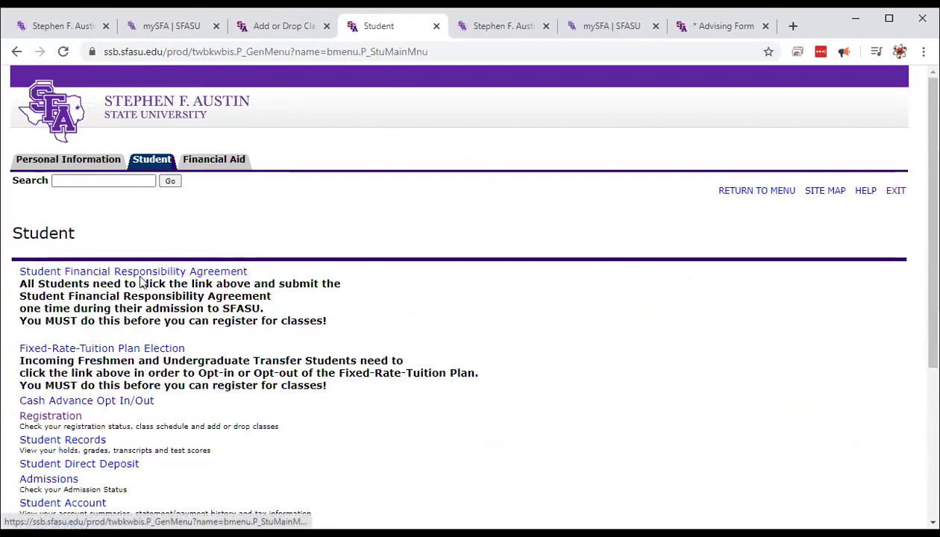
click(58, 419)
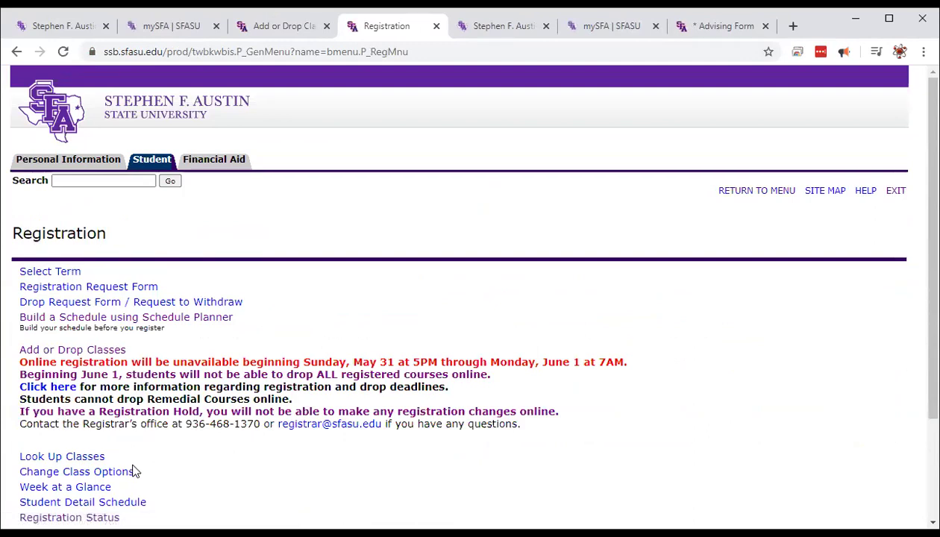
click(75, 487)
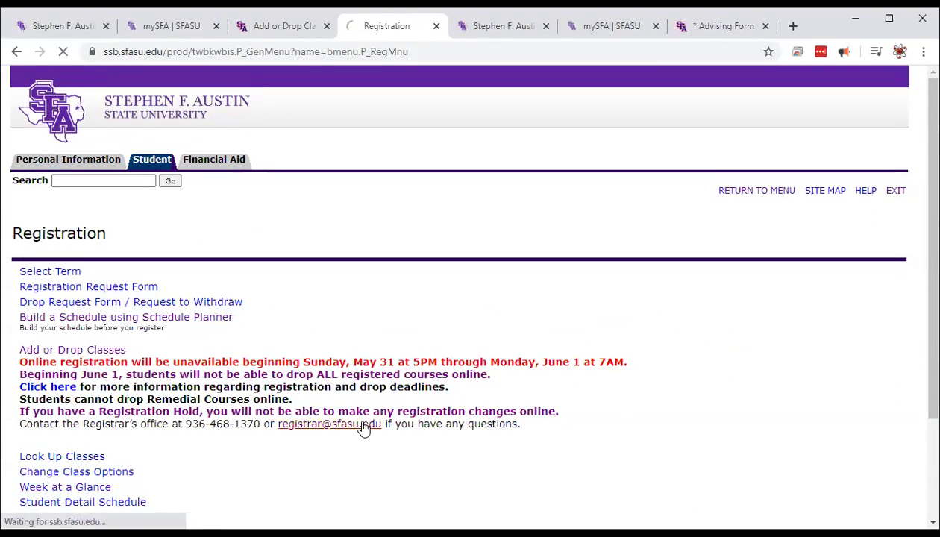
Advance Week at a Glance to the week of Aug 31, 2020
click(714, 327)
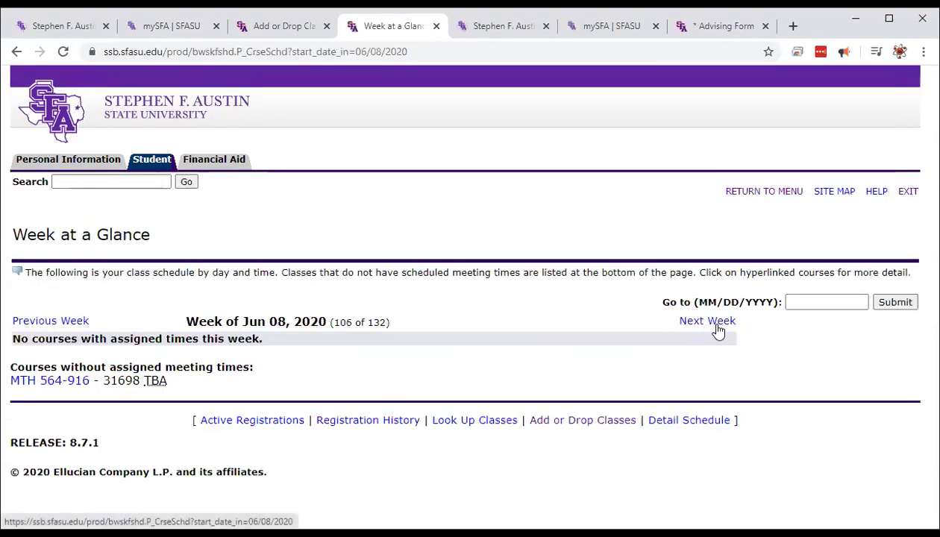
click(716, 328)
click(716, 328)
click(716, 328)
click(716, 328)
click(716, 328)
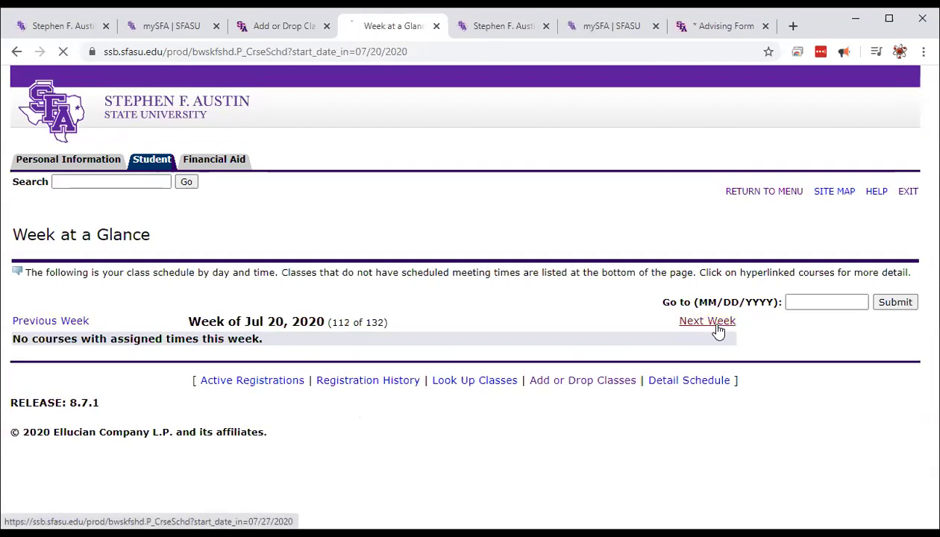
click(716, 328)
click(716, 328)
click(716, 328)
click(716, 329)
click(716, 328)
triple_click(715, 334)
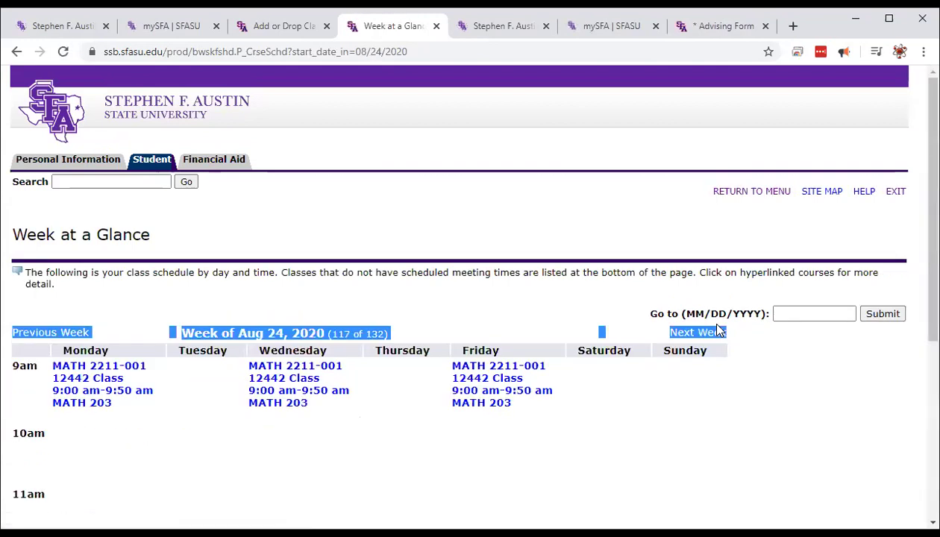
click(715, 333)
scroll(730, 451, down, 4)
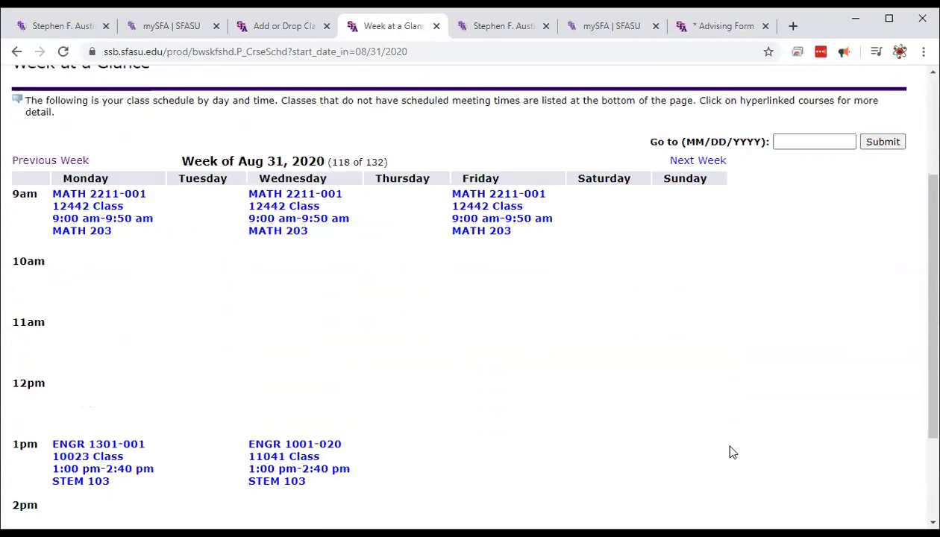
scroll(514, 392, up, 2)
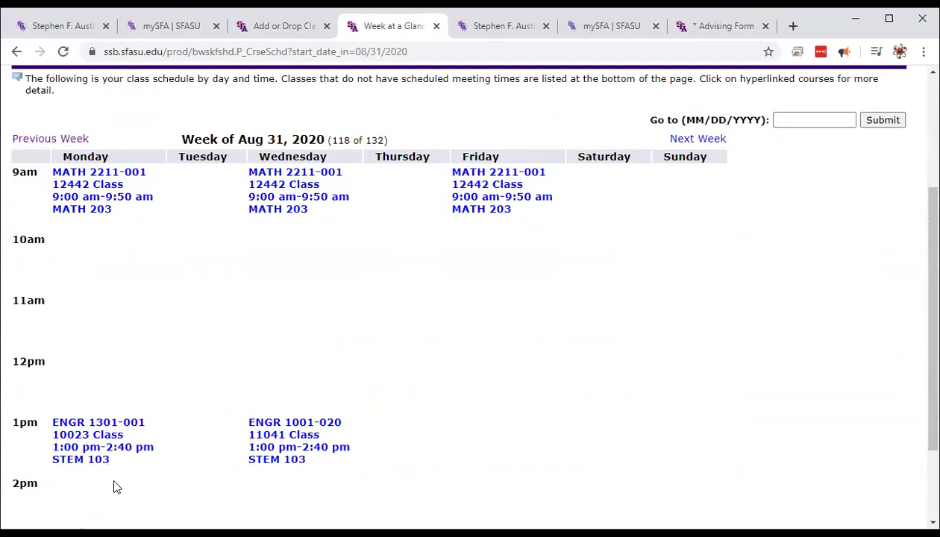
Search the English subject and show the Rhetoric and Composition sections
click(284, 28)
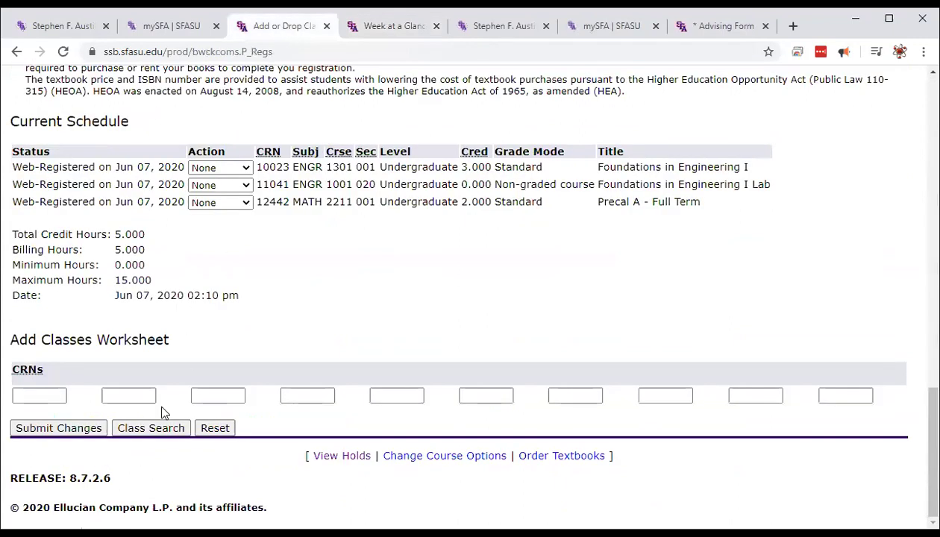
click(163, 432)
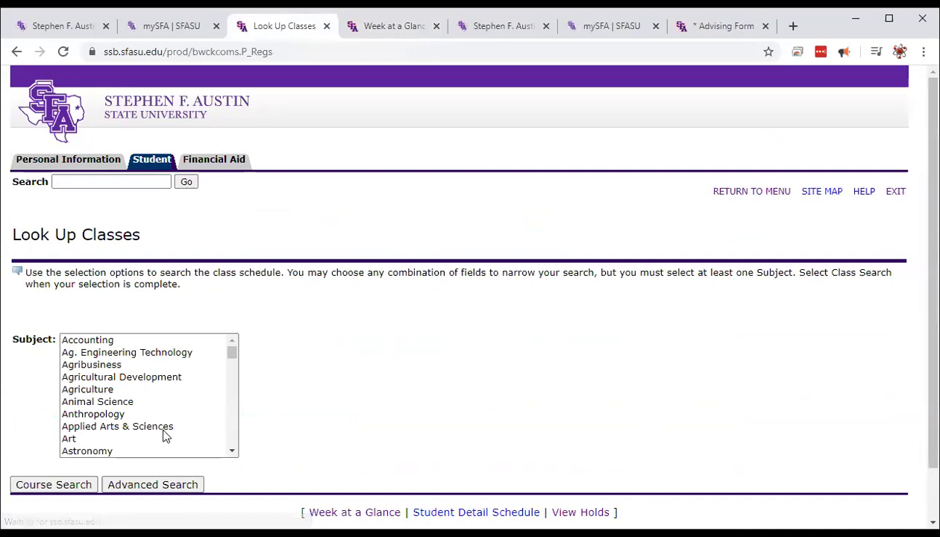
click(171, 414)
text(ec)
drag(170, 418, 103, 459)
click(72, 485)
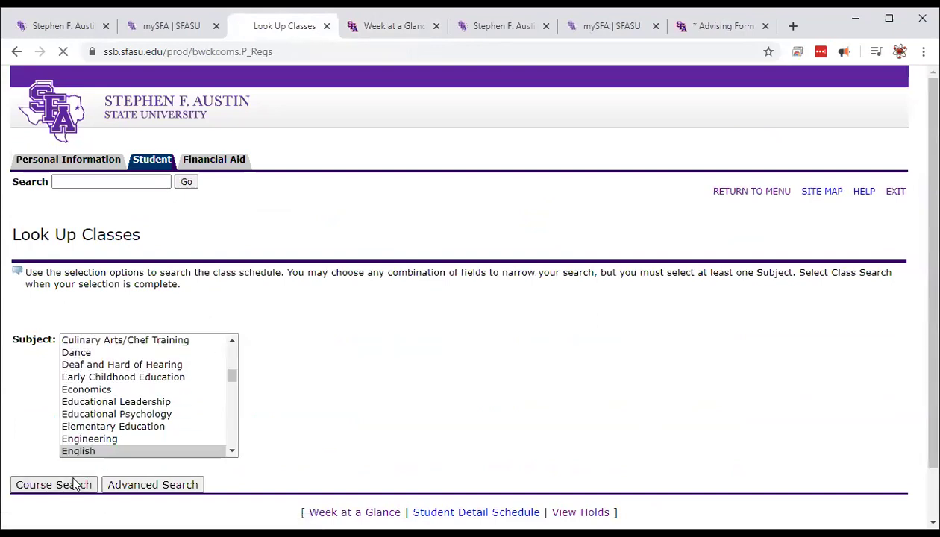
click(363, 321)
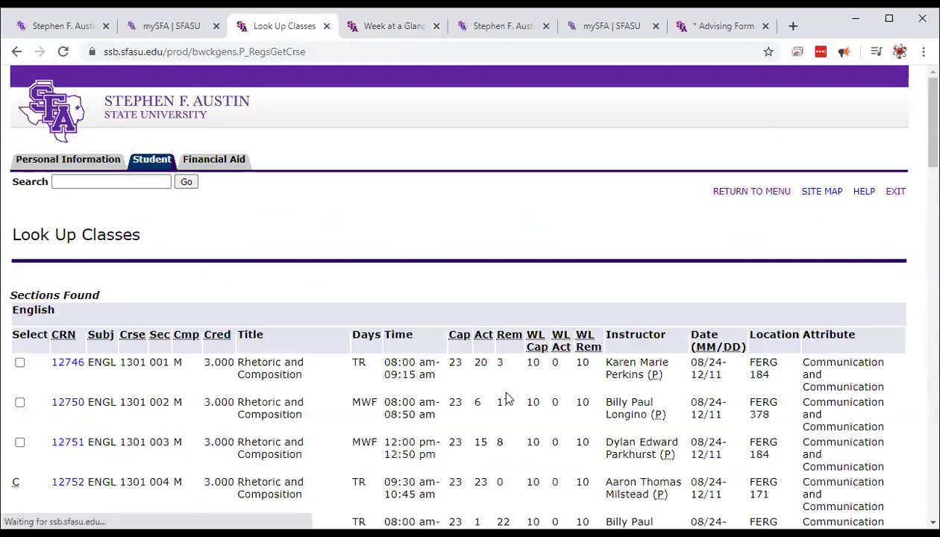
Compare free times in the weekly schedule against the ENGL 1301 section list
click(399, 30)
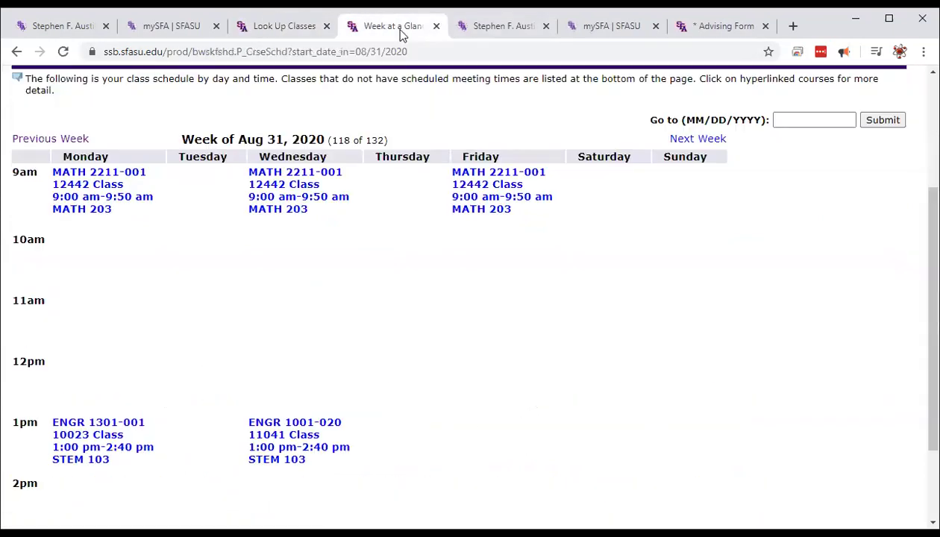
click(295, 27)
scroll(291, 416, down, 2)
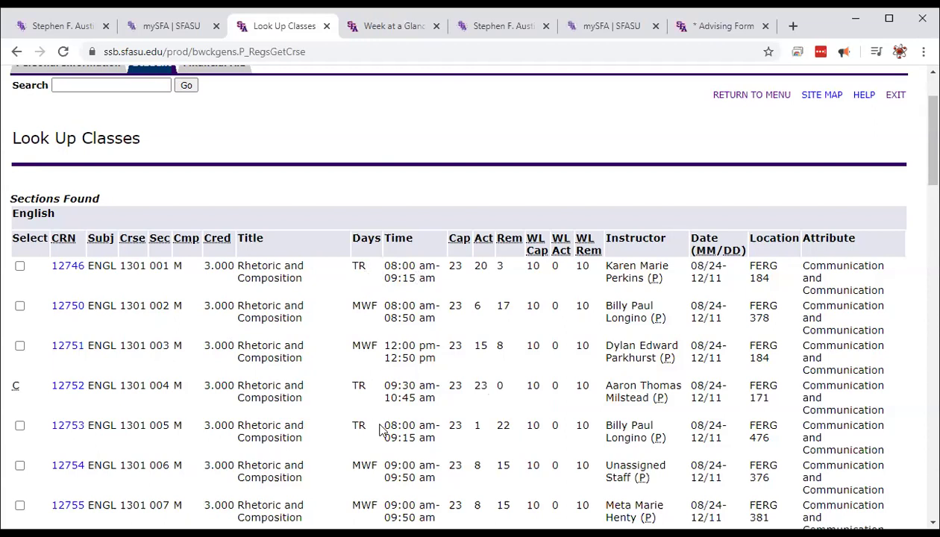
scroll(380, 455, down, 2)
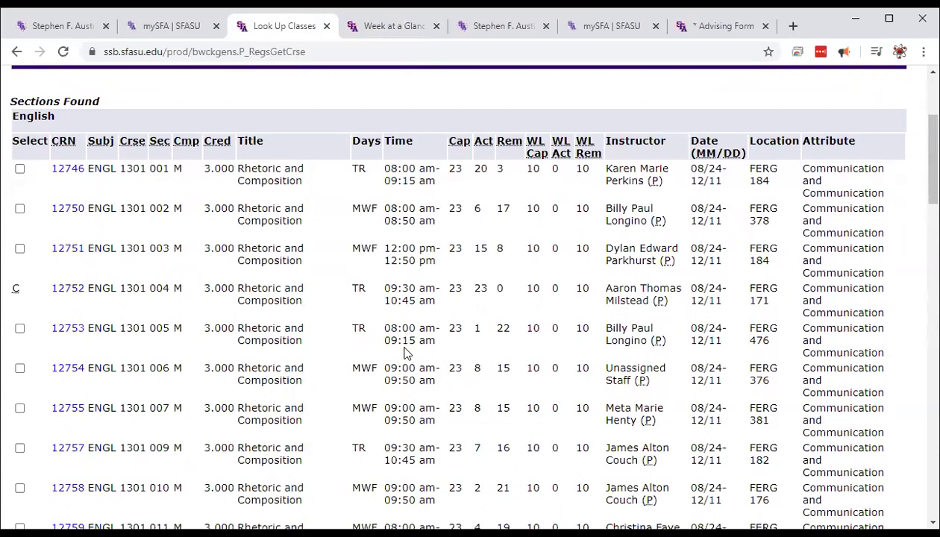
scroll(407, 350, down, 4)
scroll(223, 388, up, 8)
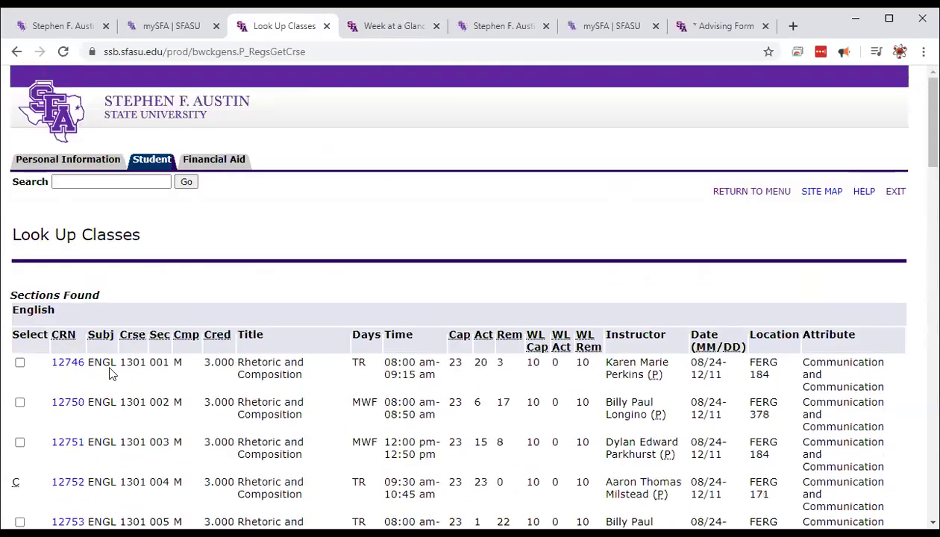
Select ENGL 1301 section 001 (CRN 12746, TR 8:00am) and add it to the worksheet
click(20, 362)
scroll(182, 402, down, 20)
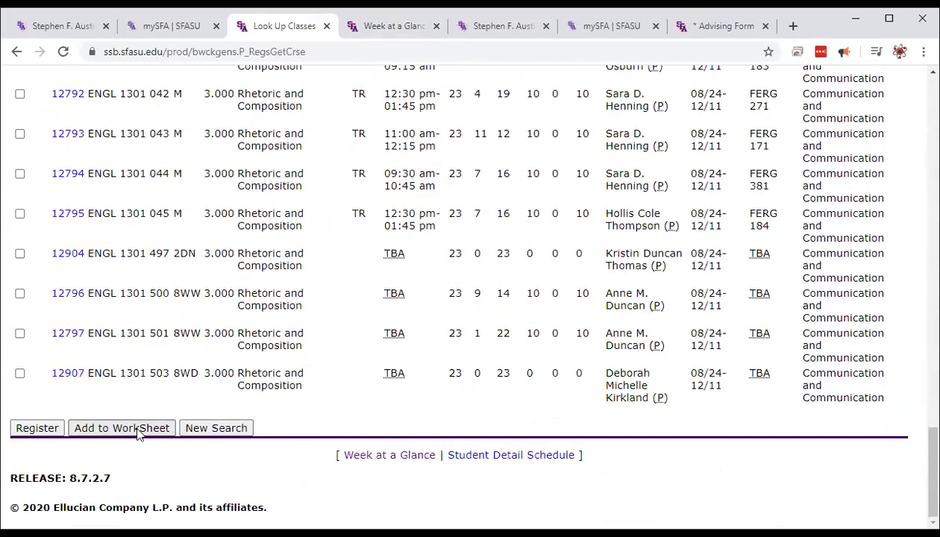
scroll(322, 370, up, 20)
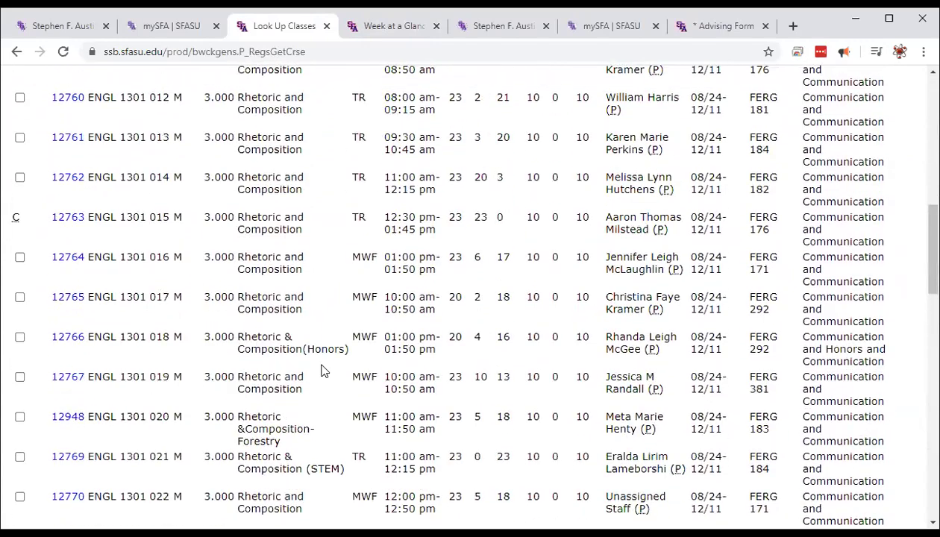
scroll(322, 371, down, 1)
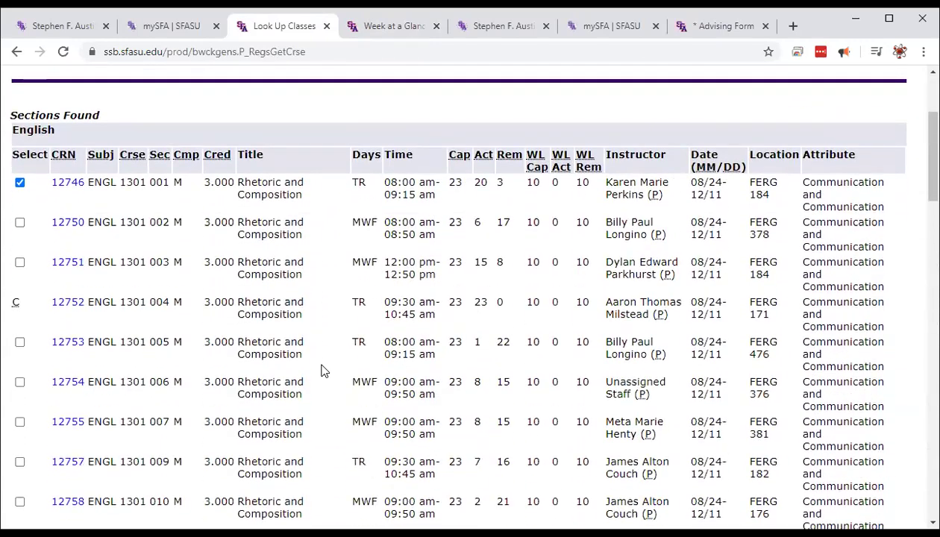
scroll(337, 433, down, 2)
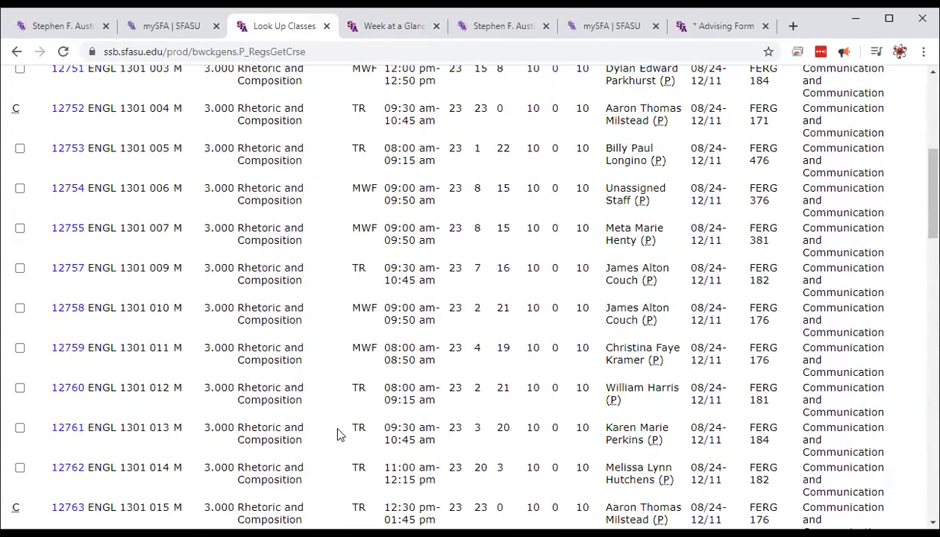
scroll(337, 433, down, 3)
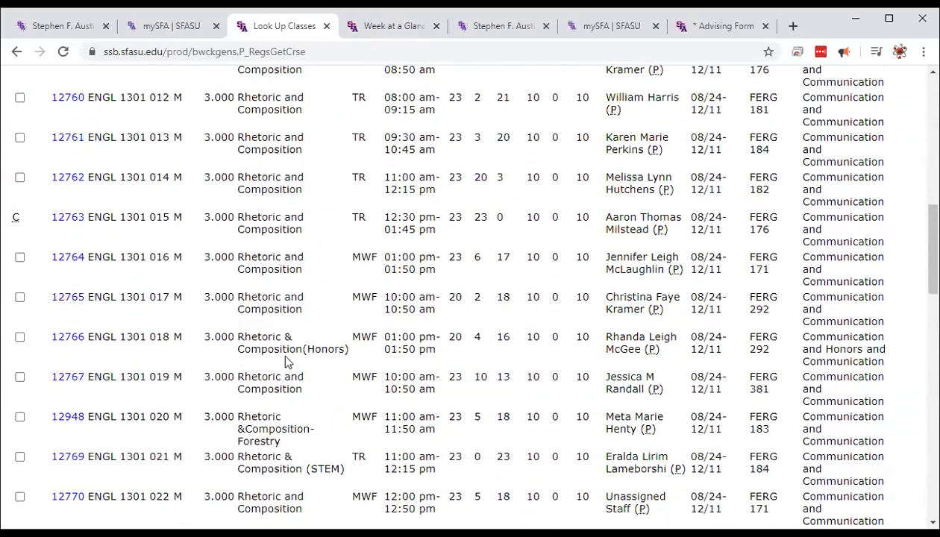
drag(341, 346, 341, 351)
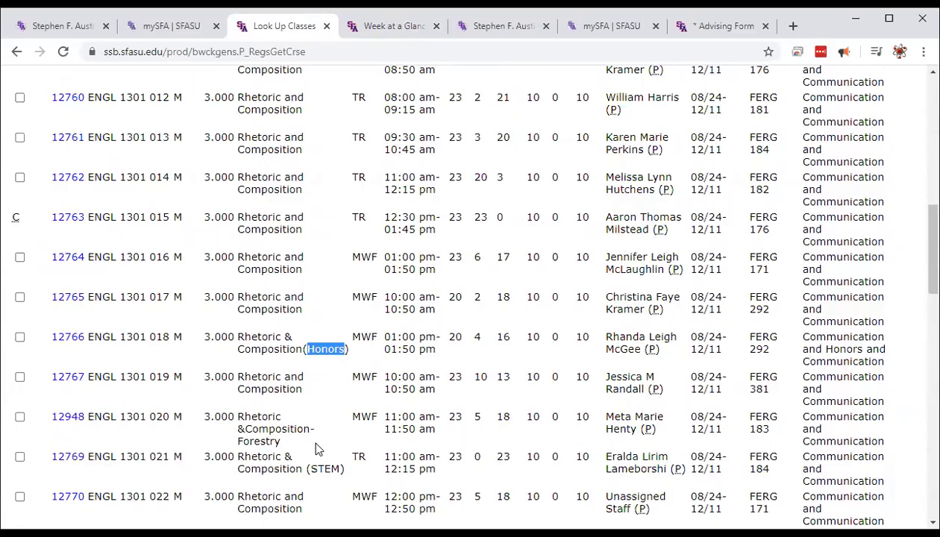
scroll(315, 448, down, 13)
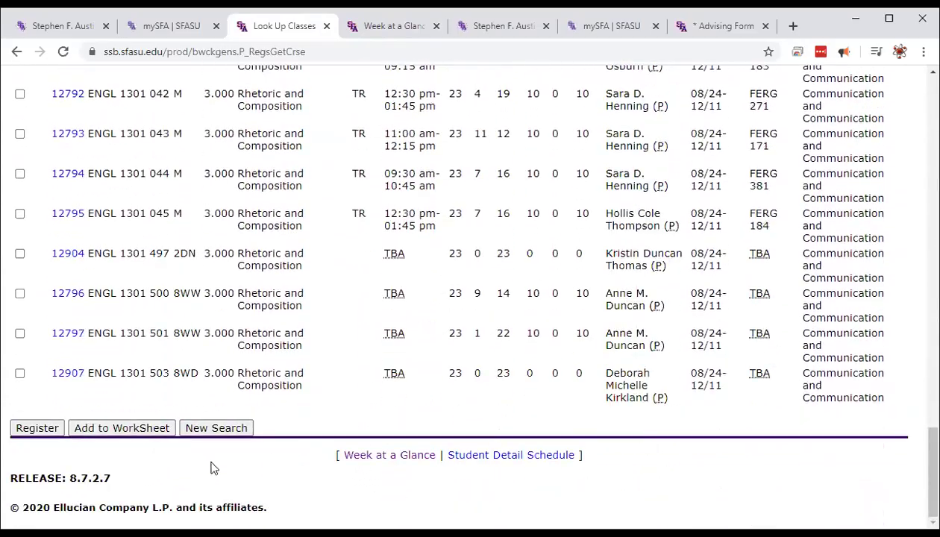
click(145, 429)
scroll(145, 433, down, 10)
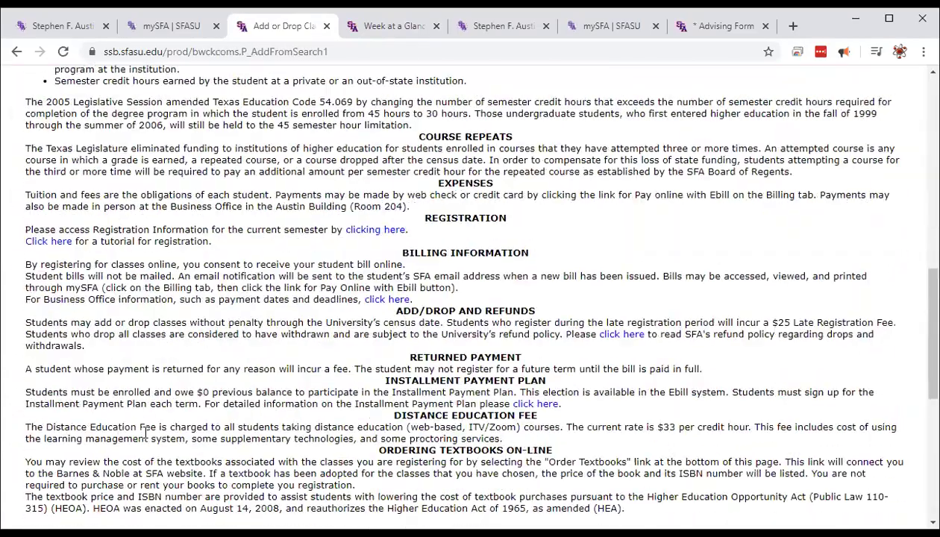
scroll(145, 431, down, 5)
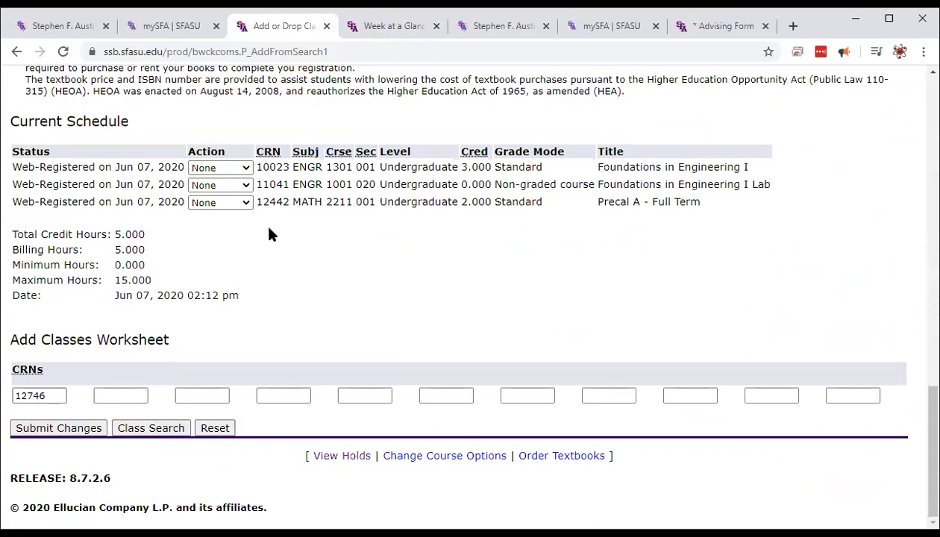
Search Art and add ARTS 1301 Art Appreciation section 001 (CRN 12916, MWF 8:00am) to the worksheet
click(159, 428)
drag(138, 364, 114, 427)
click(111, 440)
click(70, 486)
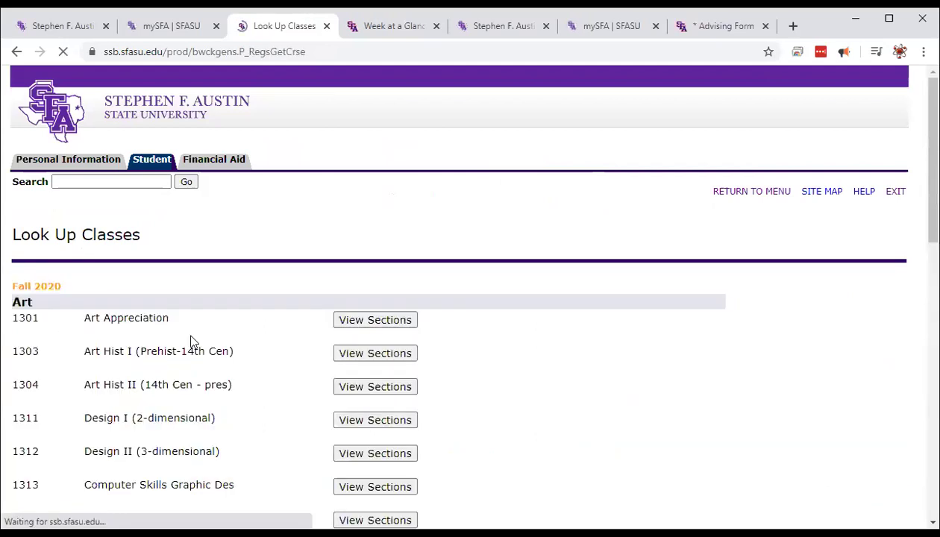
click(360, 321)
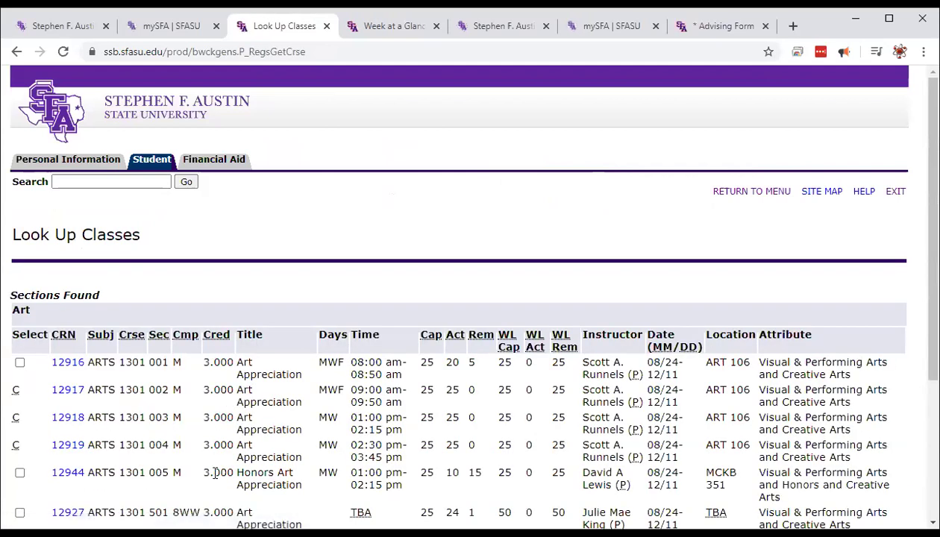
scroll(215, 470, down, 2)
scroll(215, 473, down, 2)
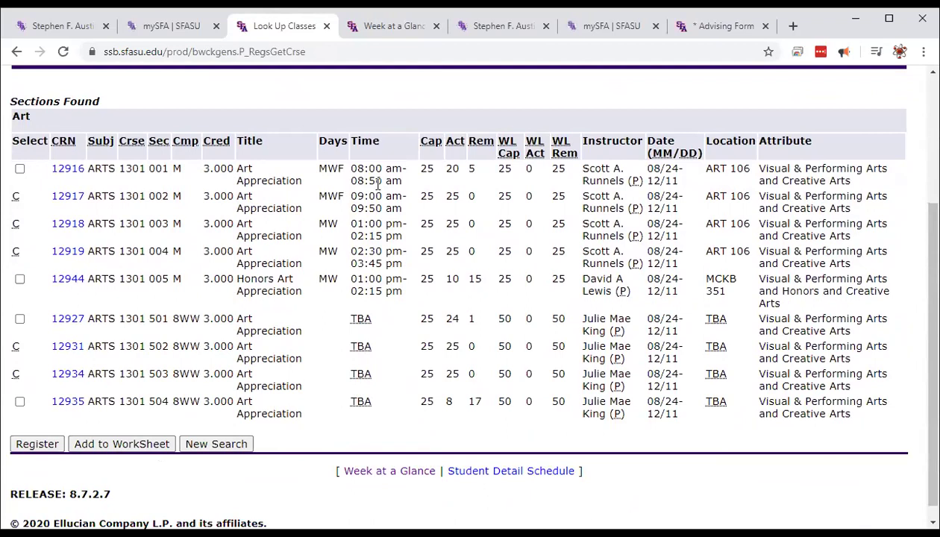
click(20, 170)
click(122, 445)
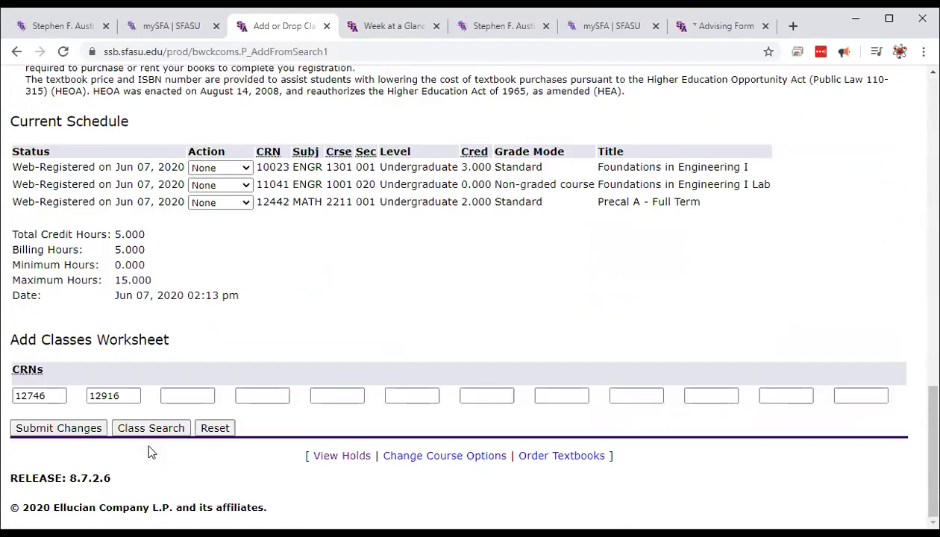
Submit CRNs 12746 and 12916, check the 11-credit schedule, and return to the advising form
click(58, 429)
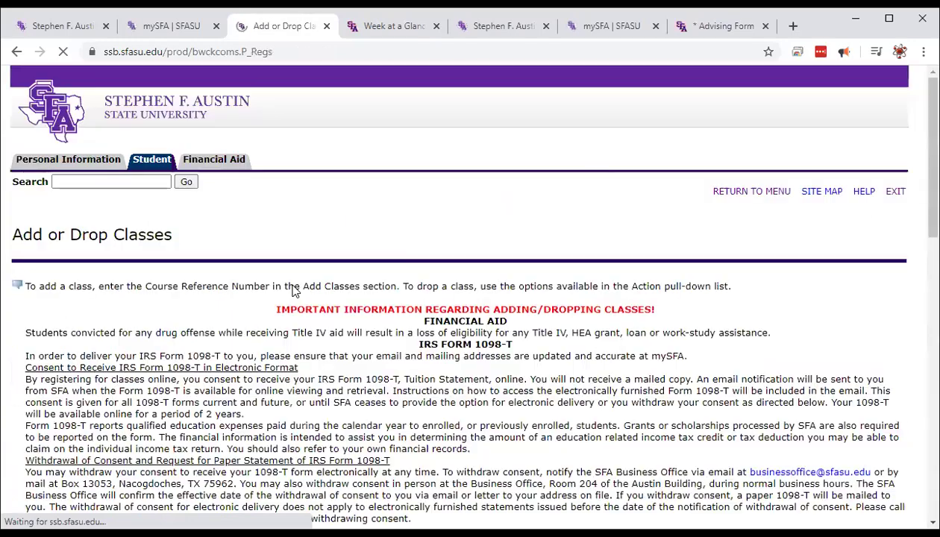
scroll(263, 348, down, 15)
scroll(265, 349, down, 4)
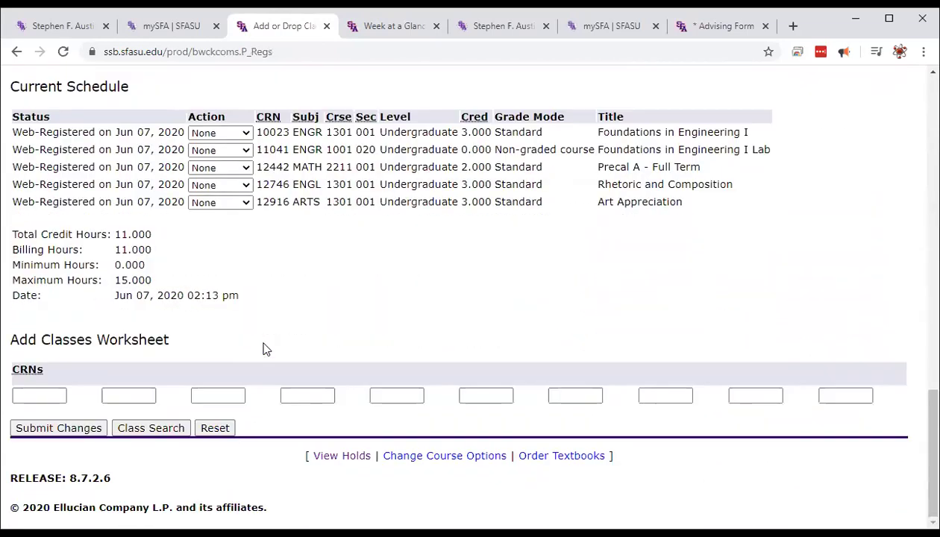
scroll(258, 354, up, 2)
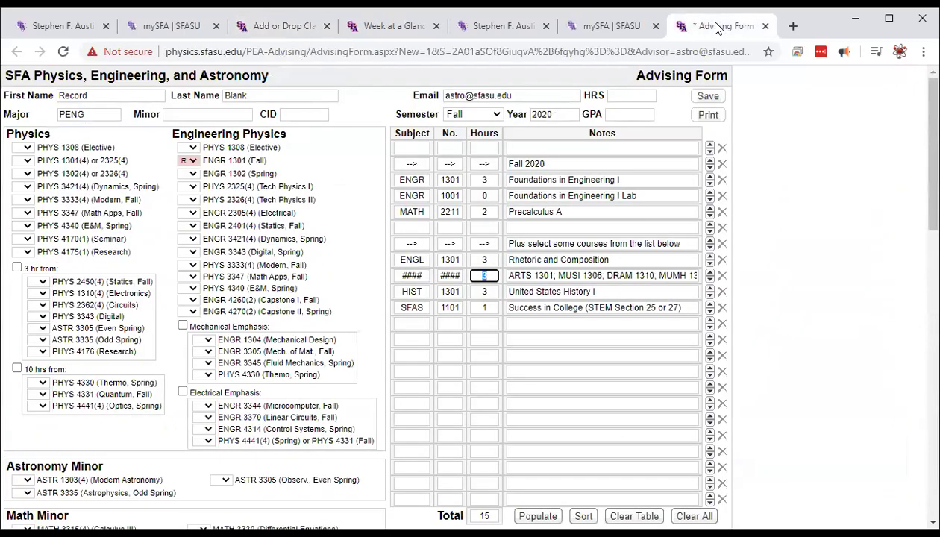
click(705, 27)
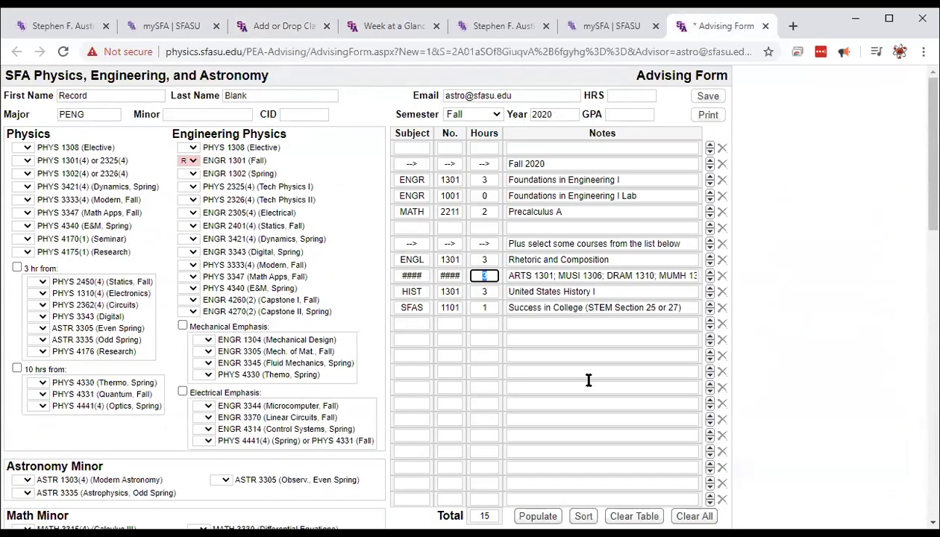
double_click(451, 308)
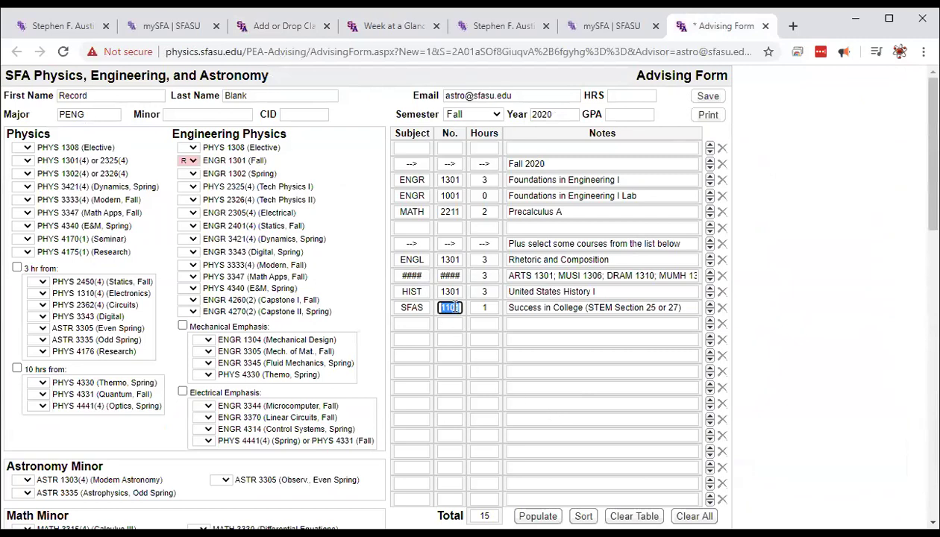
From Add or Drop Classes, run a Fall 2020 Class Search with subject SFAS Student Success
click(296, 28)
scroll(138, 440, down, 2)
click(152, 431)
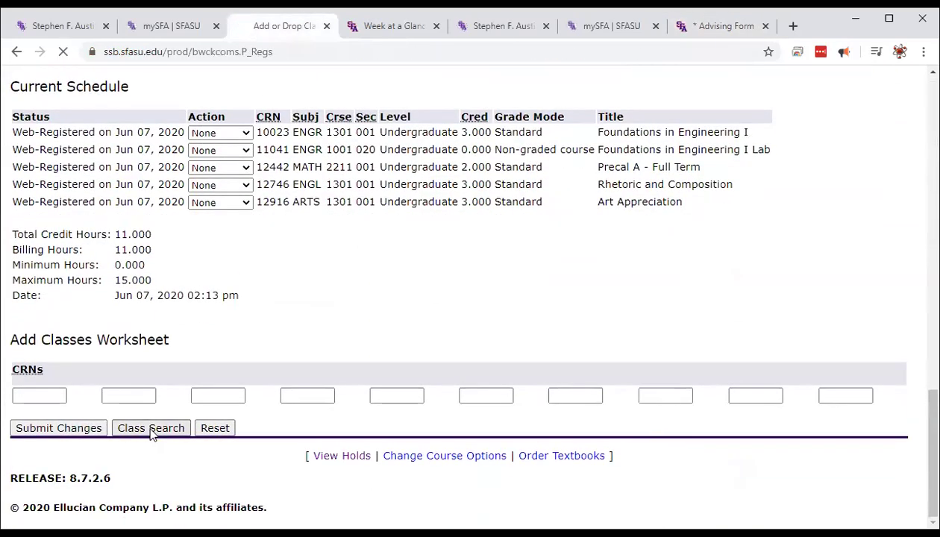
scroll(136, 402, down, 10)
key(s)
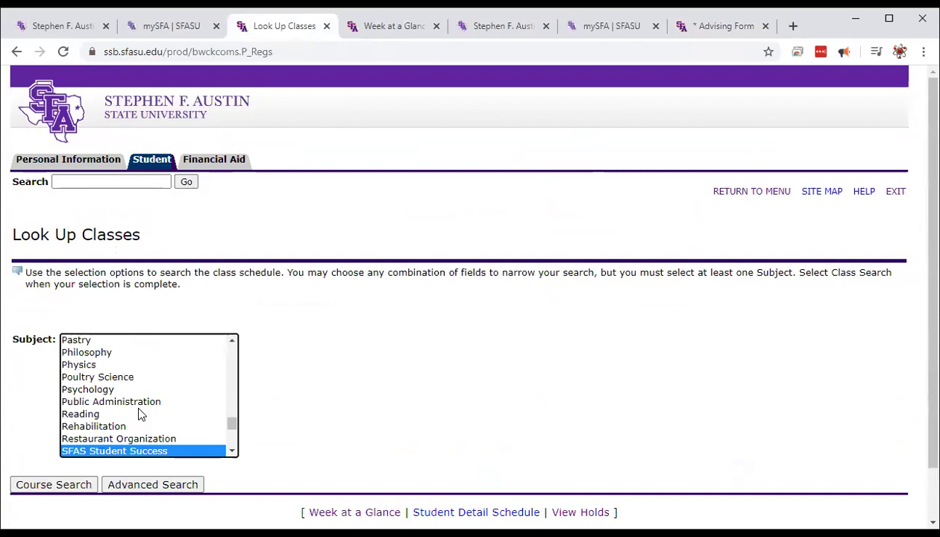
key(Down)
key(Down)
key(Down)
key(Down)
key(Down)
key(Down)
key(Down)
key(Down)
key(Down)
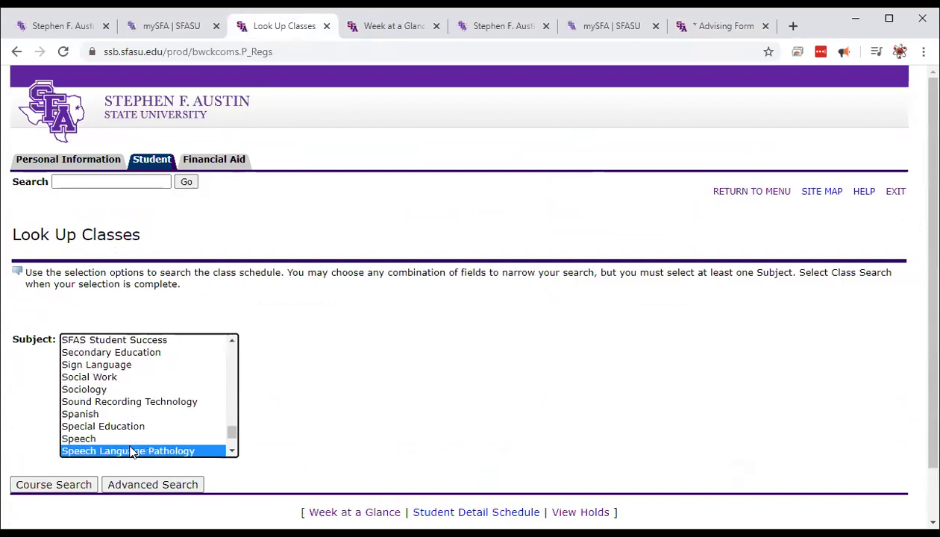
key(Down)
key(Down)
scroll(124, 447, up, 2)
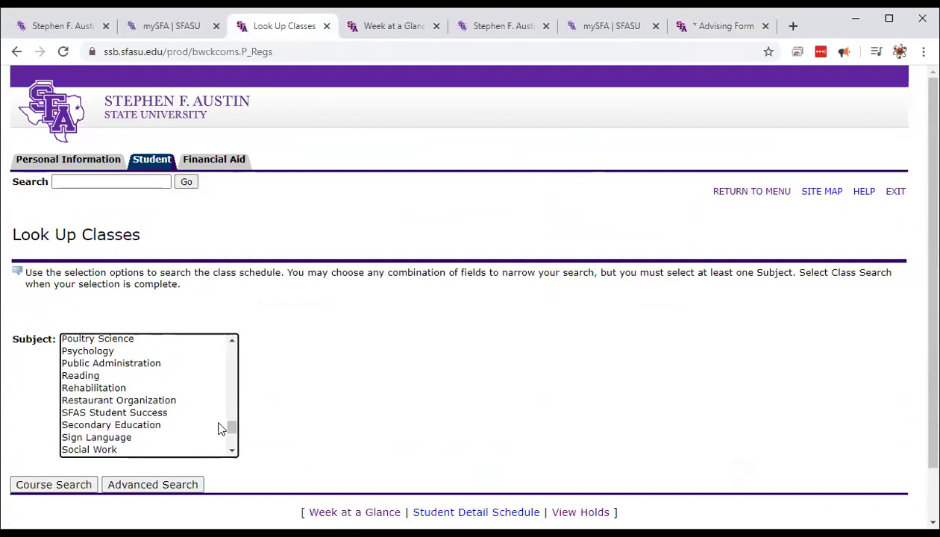
click(129, 414)
click(88, 482)
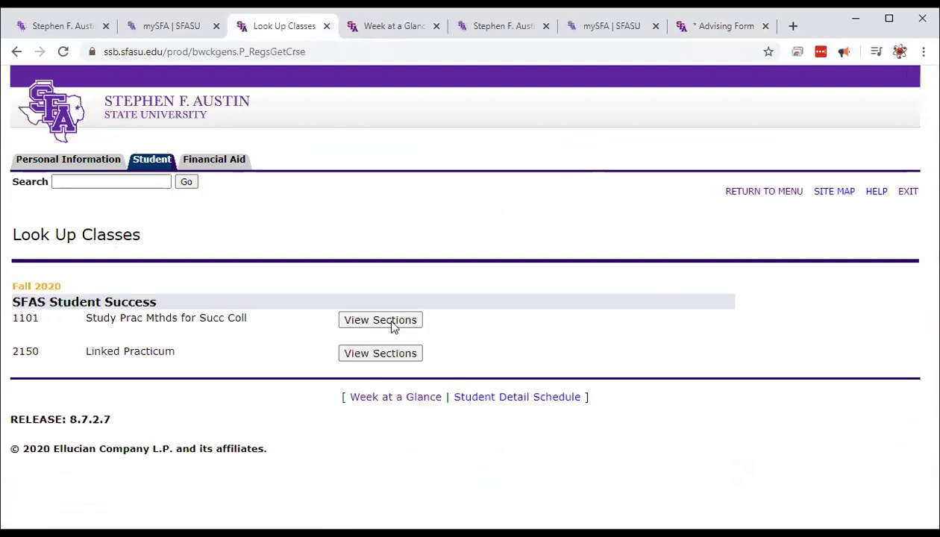
List the SFAS 1101 sections, check section 025 (CRN 13493), and register it
click(393, 324)
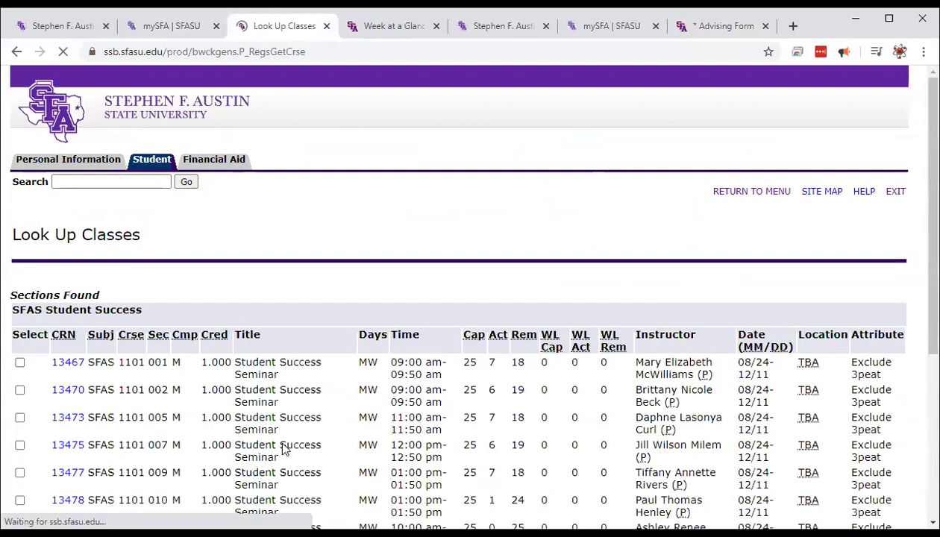
scroll(282, 448, down, 3)
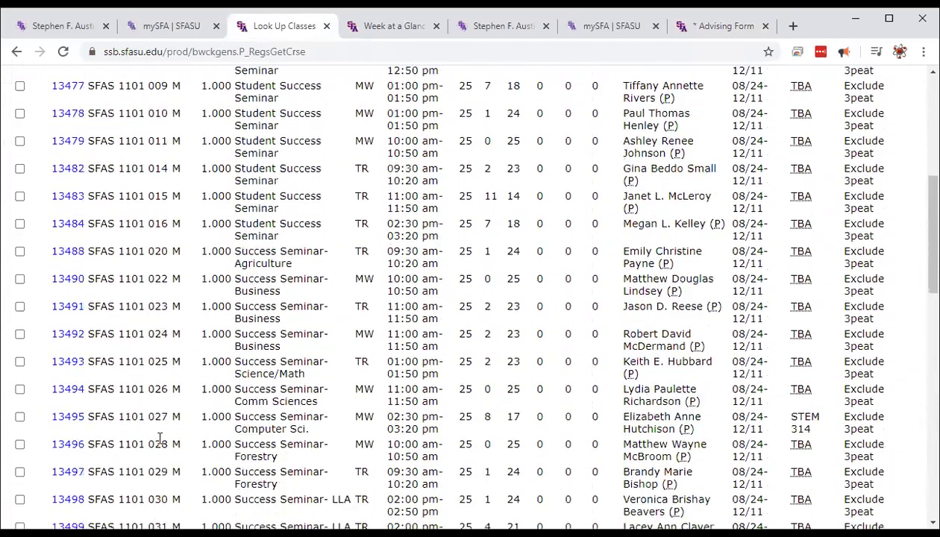
double_click(162, 361)
click(20, 362)
scroll(349, 417, down, 5)
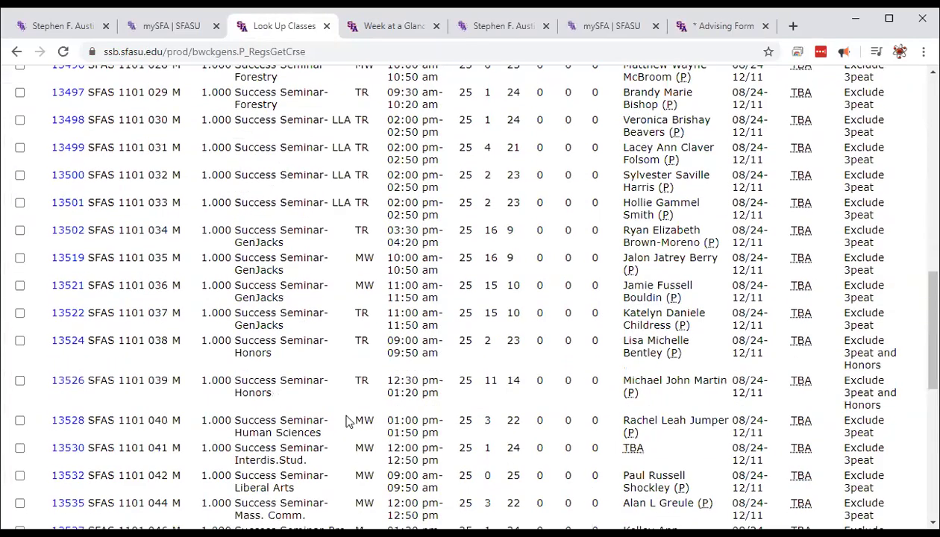
scroll(349, 422, down, 7)
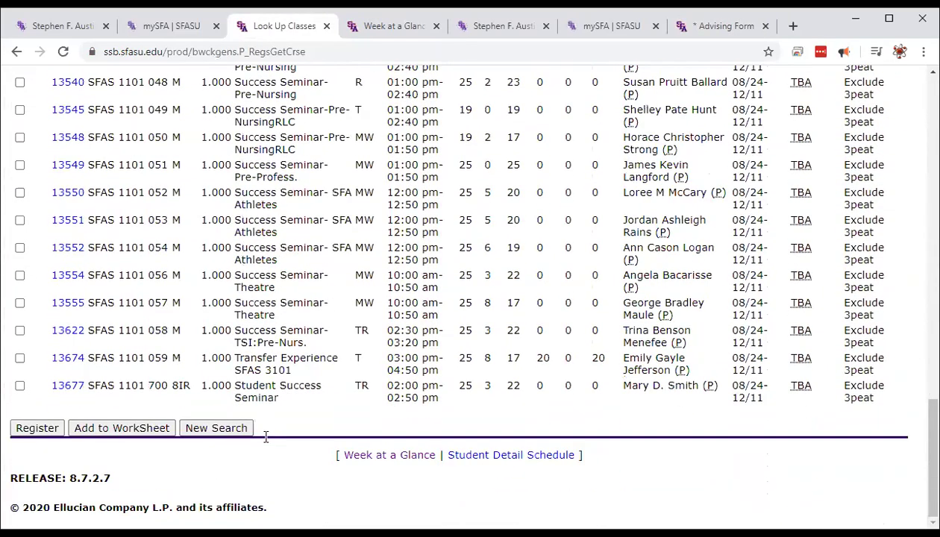
click(37, 435)
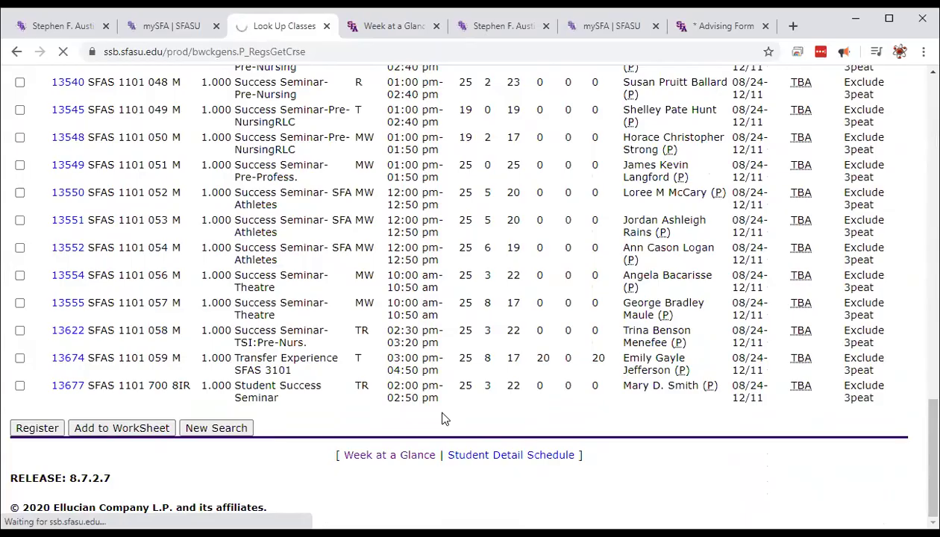
Review the permission error for CRN 13493 and the unchanged 11-credit-hour schedule
scroll(442, 418, down, 10)
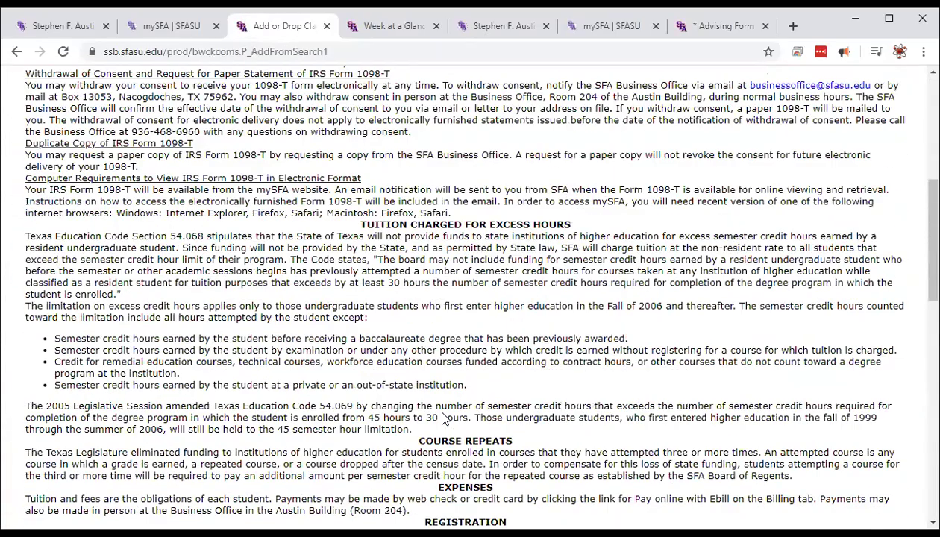
scroll(443, 418, down, 6)
scroll(442, 418, up, 2)
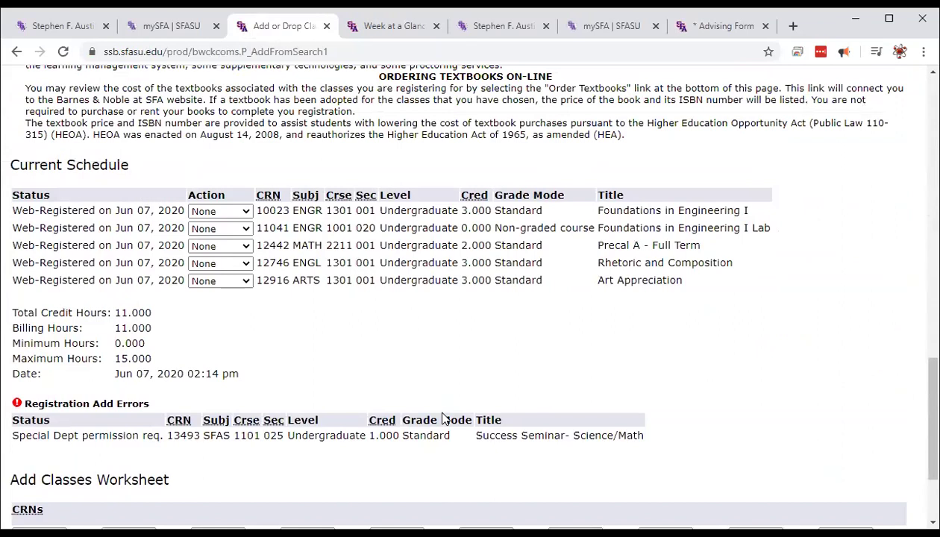
scroll(442, 419, down, 2)
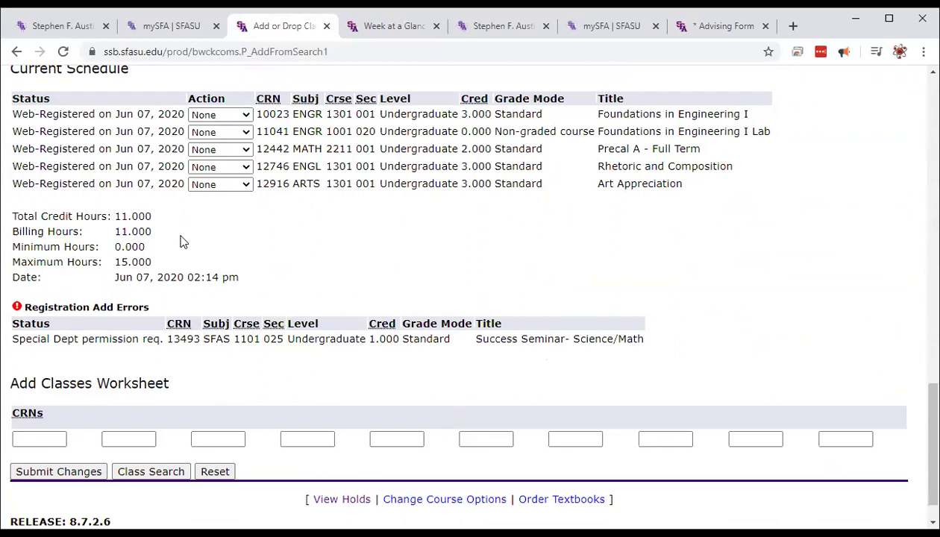
Refresh and look over the Week at a Glance schedule, then go back to Add or Drop Classes
click(391, 27)
click(63, 52)
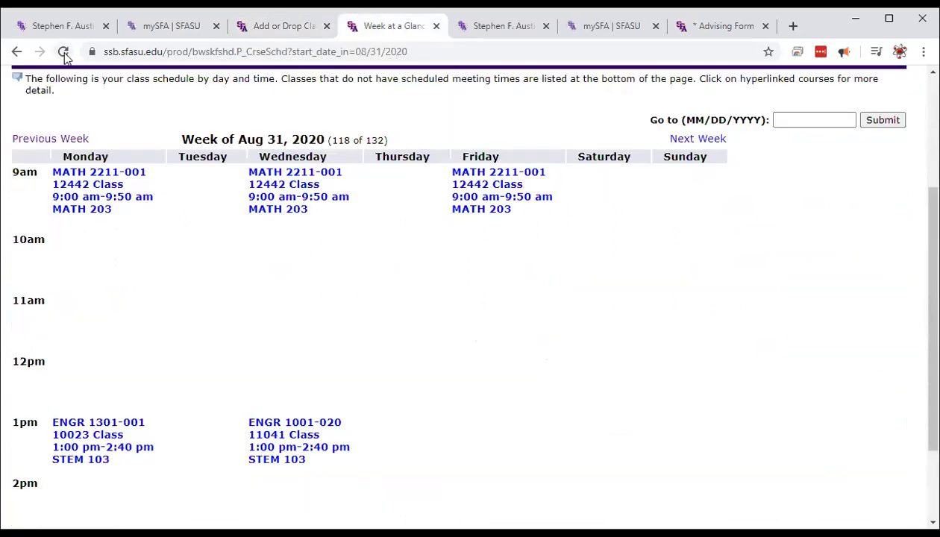
scroll(261, 402, down, 2)
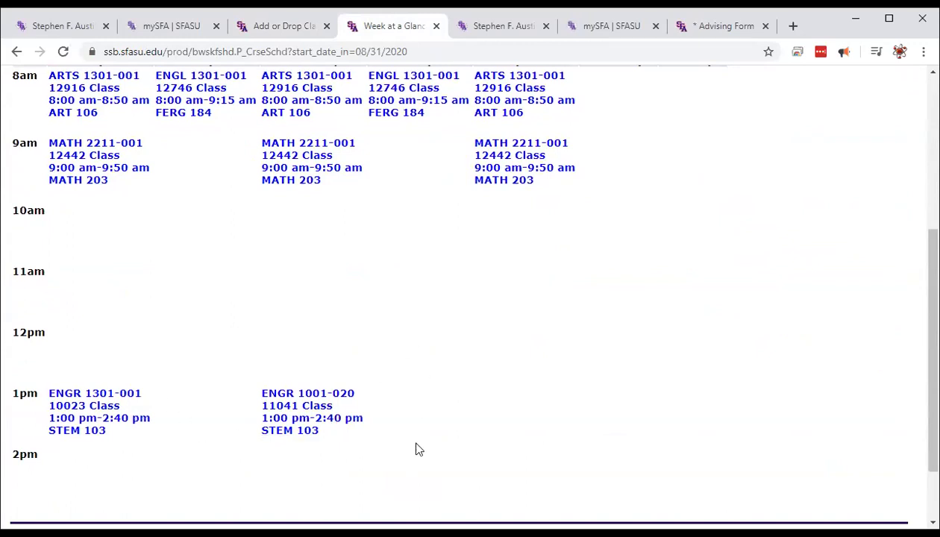
scroll(419, 450, up, 2)
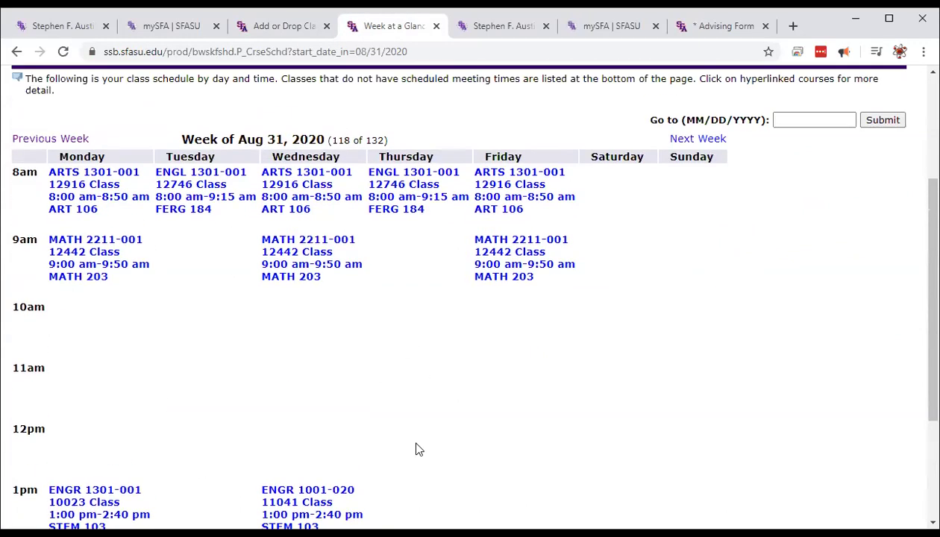
scroll(417, 448, down, 4)
scroll(415, 447, up, 4)
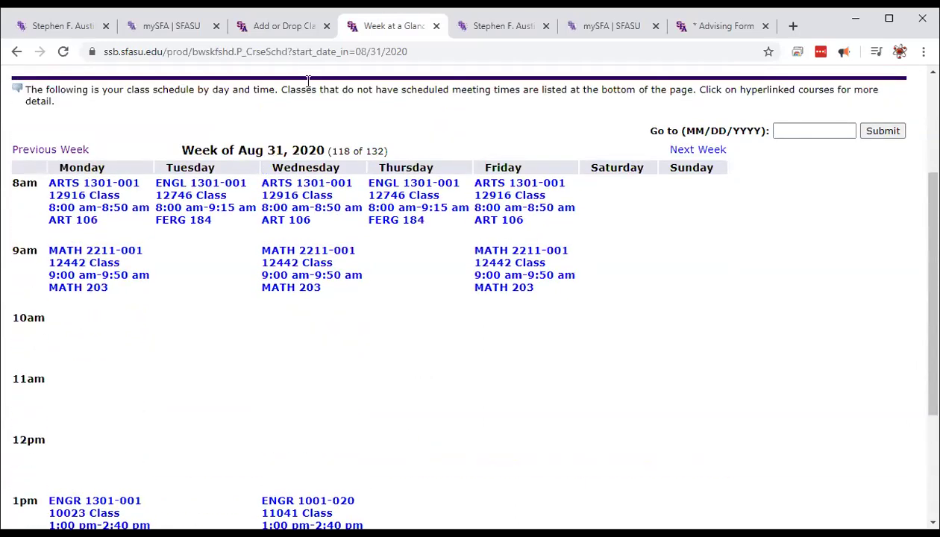
click(296, 27)
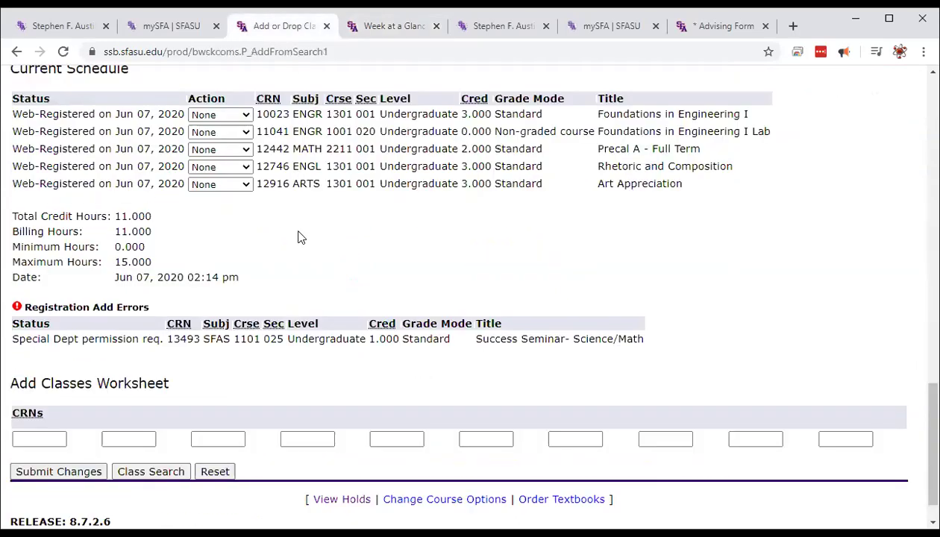
Search SFAS Student Success courses and list all sections of SFAS 1101
click(146, 470)
scroll(158, 431, down, 12)
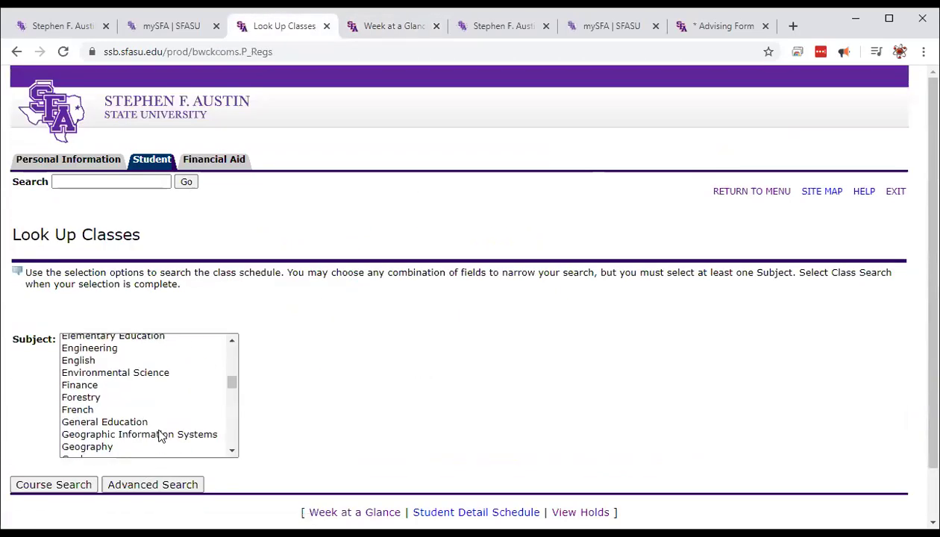
scroll(160, 435, down, 5)
scroll(159, 436, down, 3)
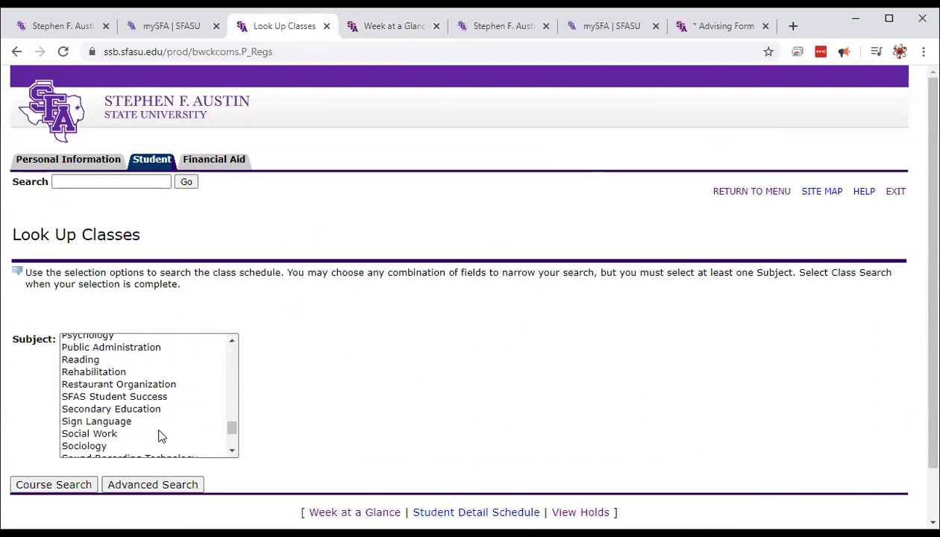
click(138, 397)
click(69, 485)
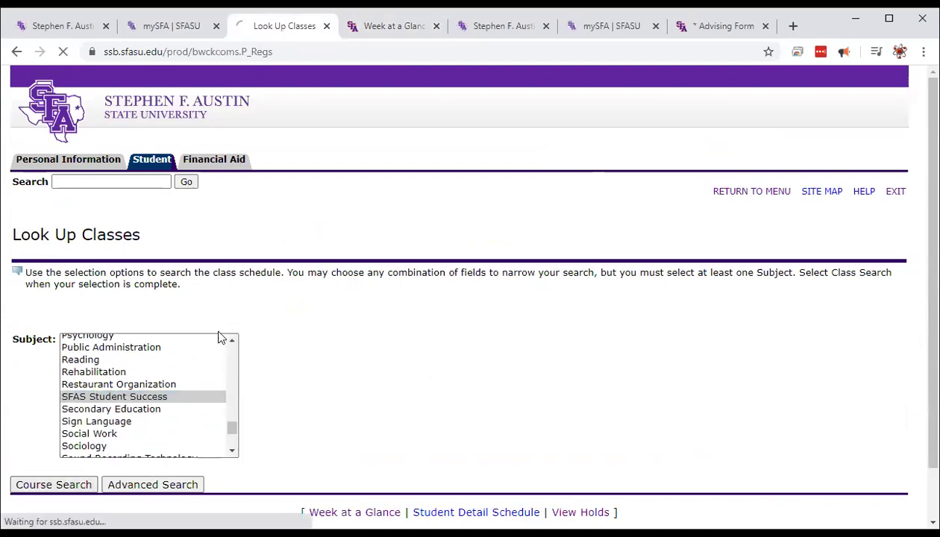
click(392, 320)
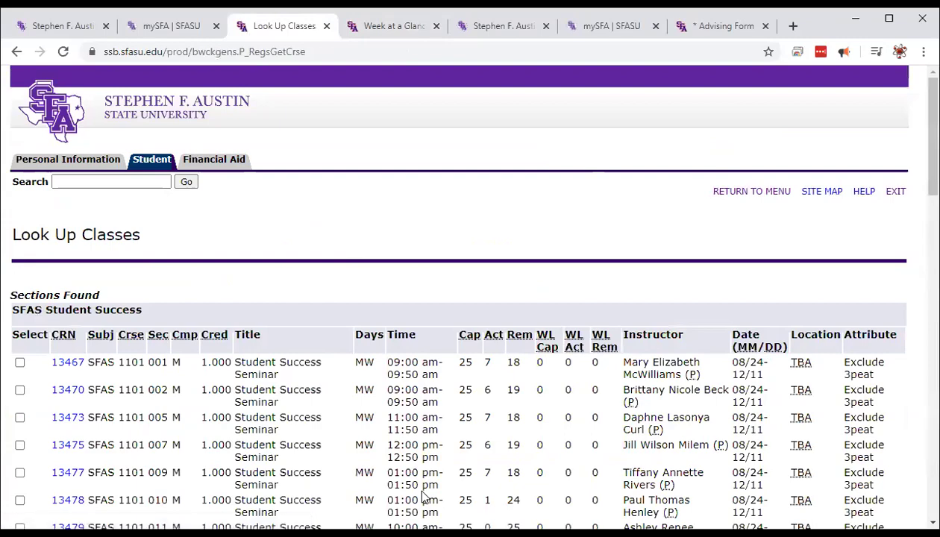
scroll(422, 496, down, 6)
scroll(422, 496, down, 10)
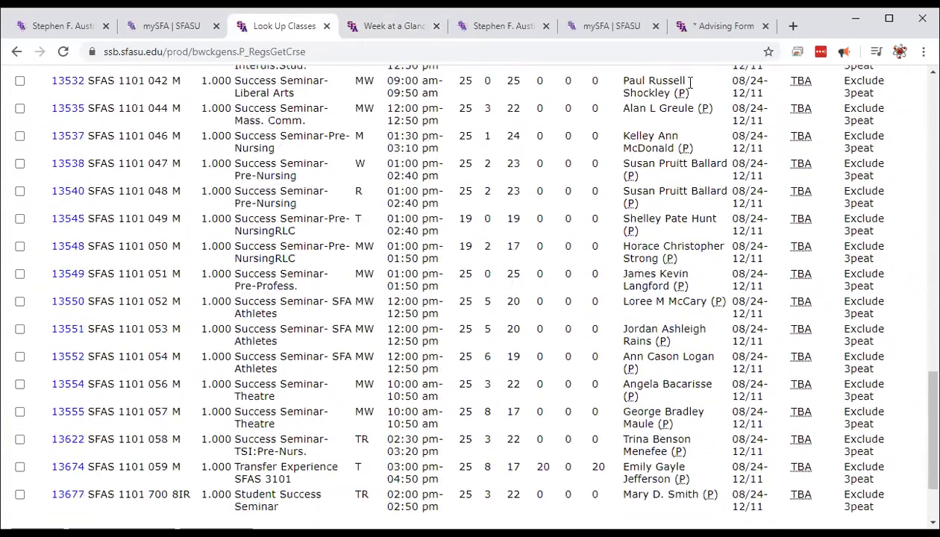
After confirming on the advising form, register for section 016 (CRN 13484, TR 2:30pm)
click(712, 30)
click(299, 27)
scroll(155, 461, up, 4)
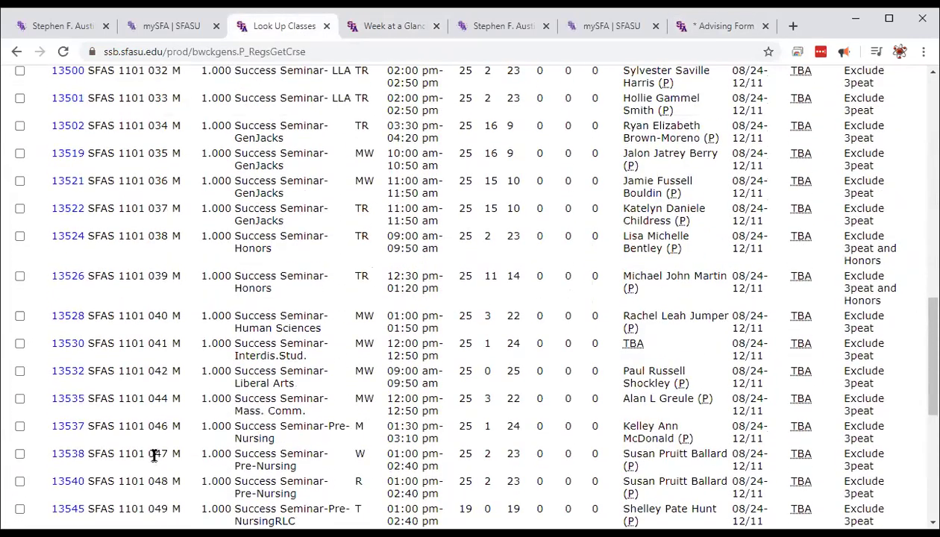
scroll(160, 294, up, 3)
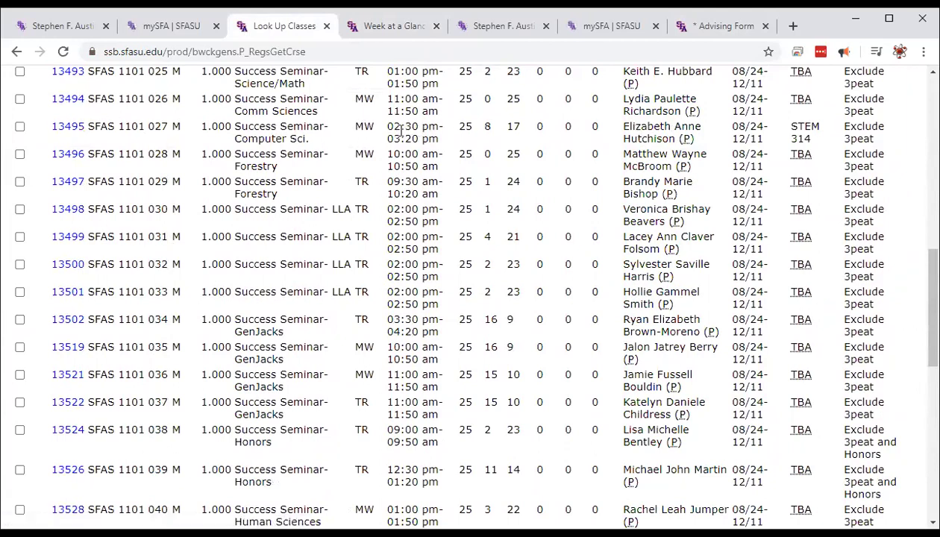
scroll(360, 293, up, 7)
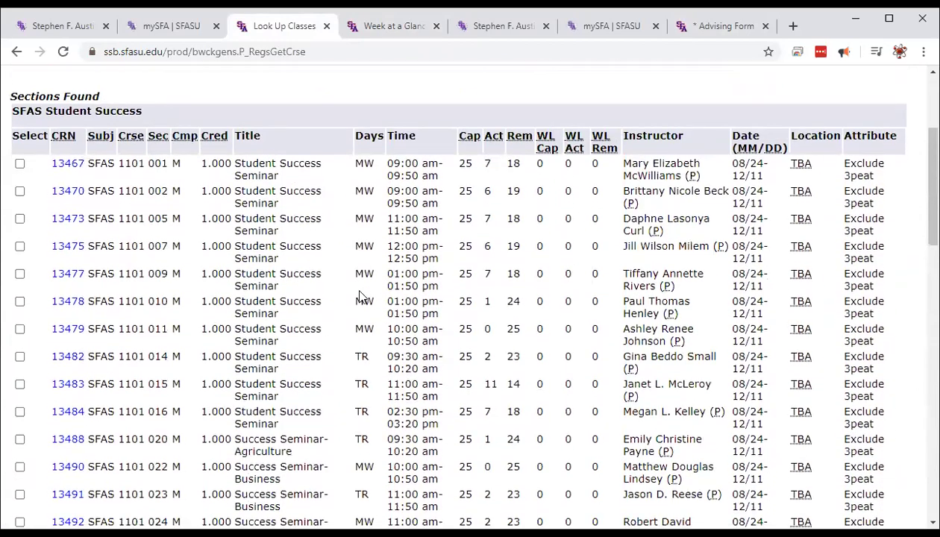
scroll(360, 293, down, 3)
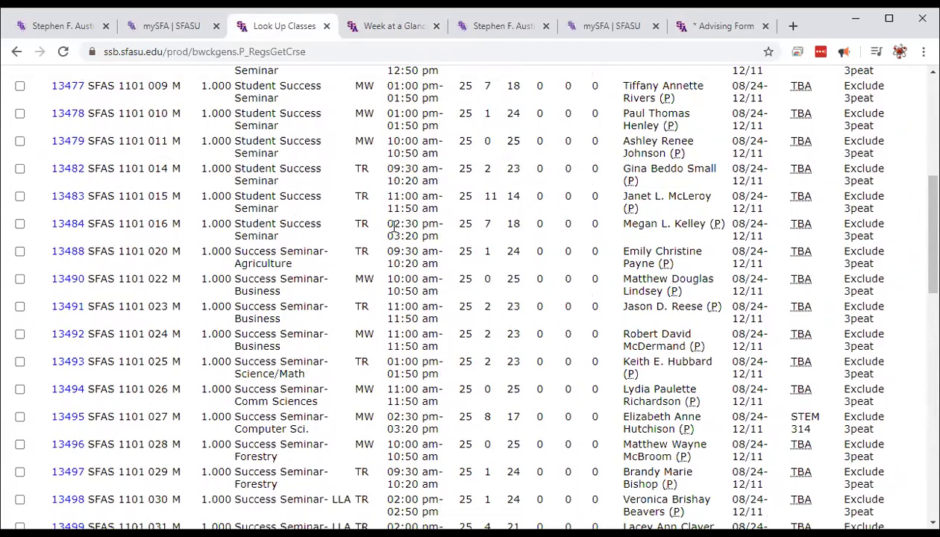
click(20, 224)
scroll(330, 386, down, 15)
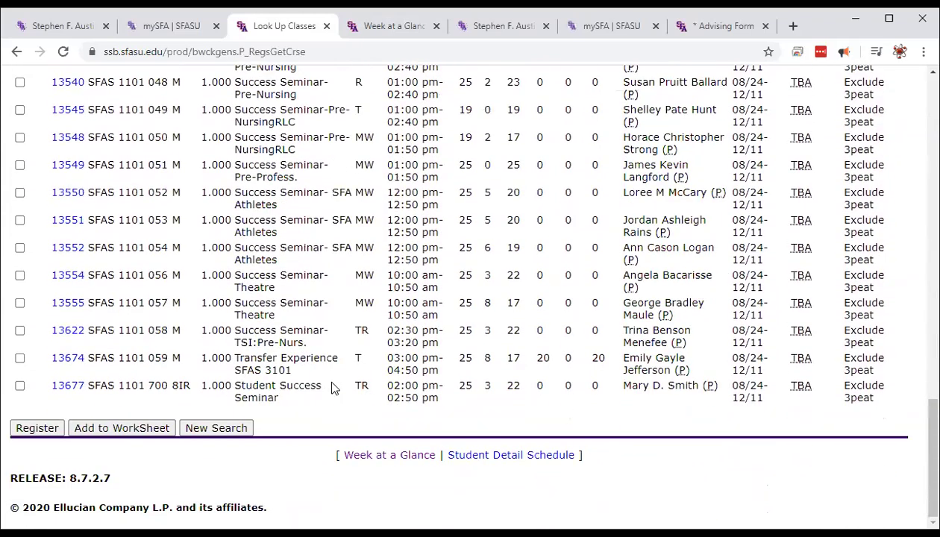
click(61, 428)
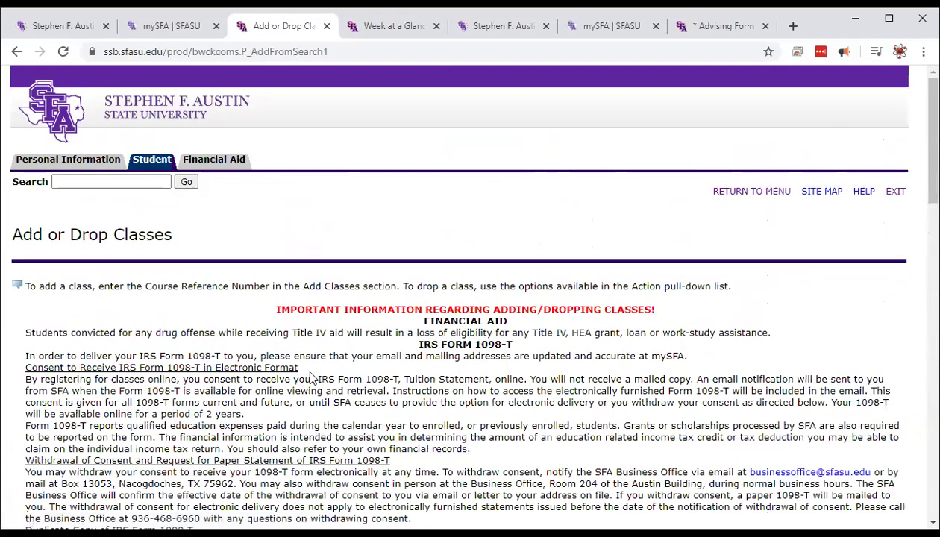
scroll(310, 373, down, 15)
scroll(309, 378, up, 3)
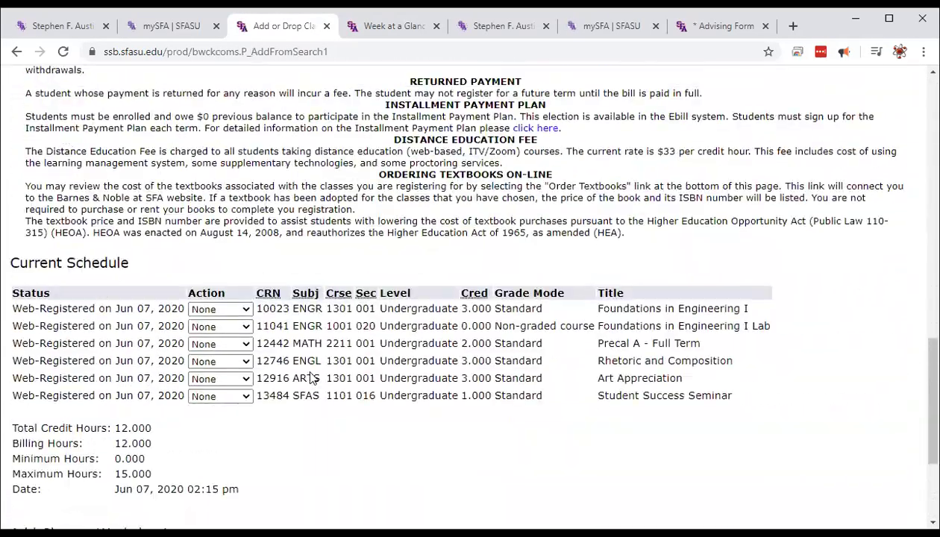
scroll(233, 398, down, 2)
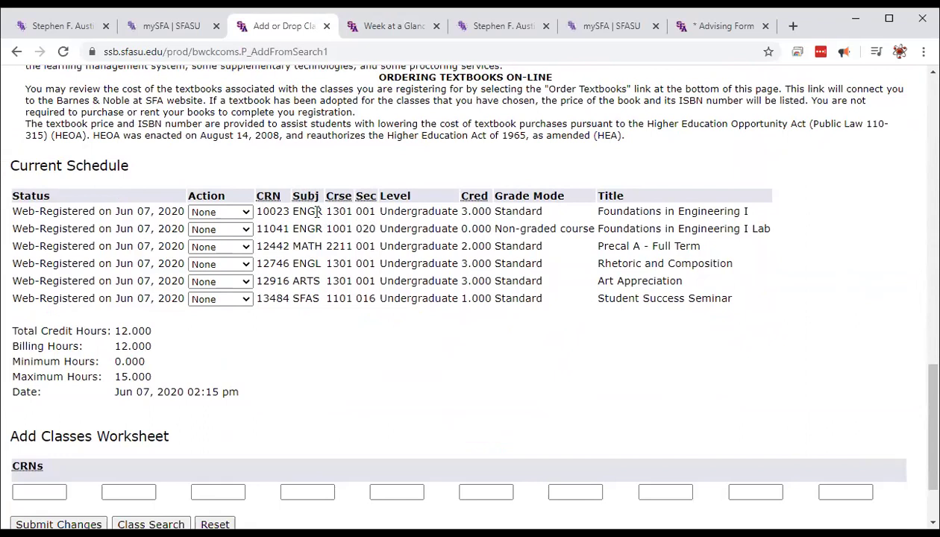
Set ENGR 1301-001 (CRN 10023) and ENGR 1001-020 (CRN 11041) to Web-Drop and submit
click(247, 211)
click(223, 239)
click(246, 229)
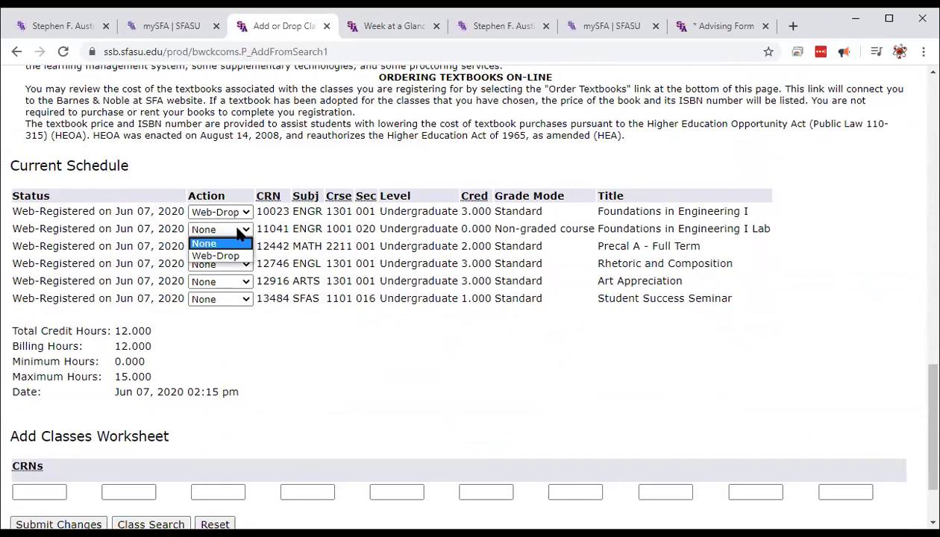
click(224, 255)
scroll(147, 487, down, 1)
scroll(147, 486, down, 1)
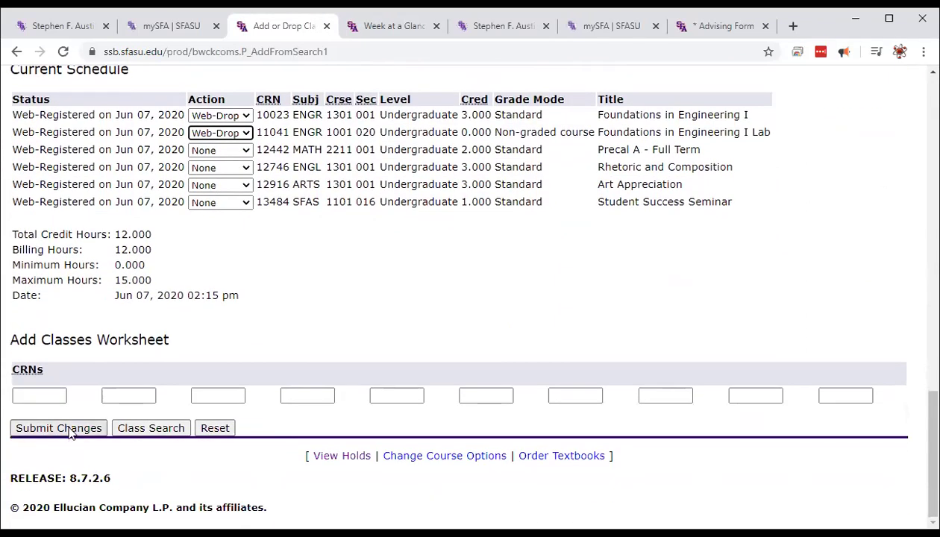
click(78, 428)
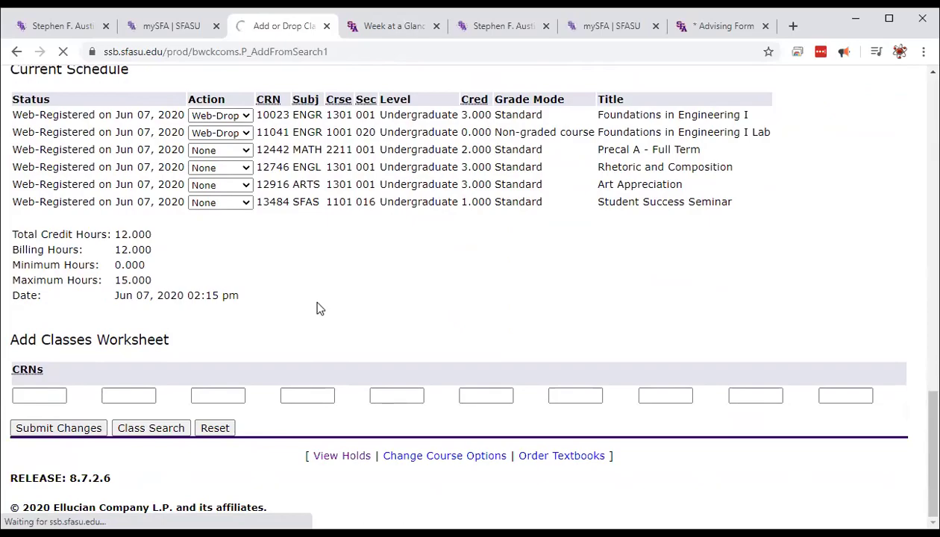
scroll(305, 346, down, 15)
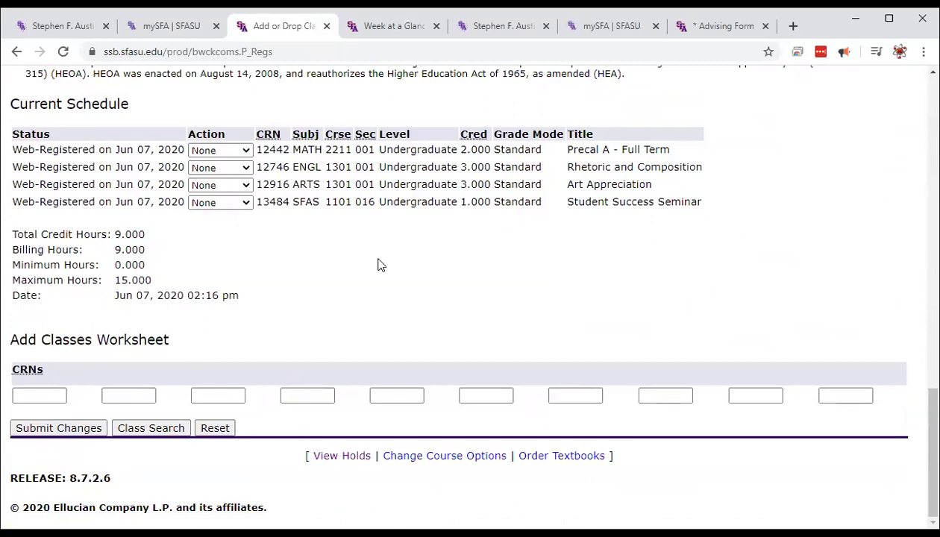
Reopen Week at a Glance through Student > Registration
click(393, 28)
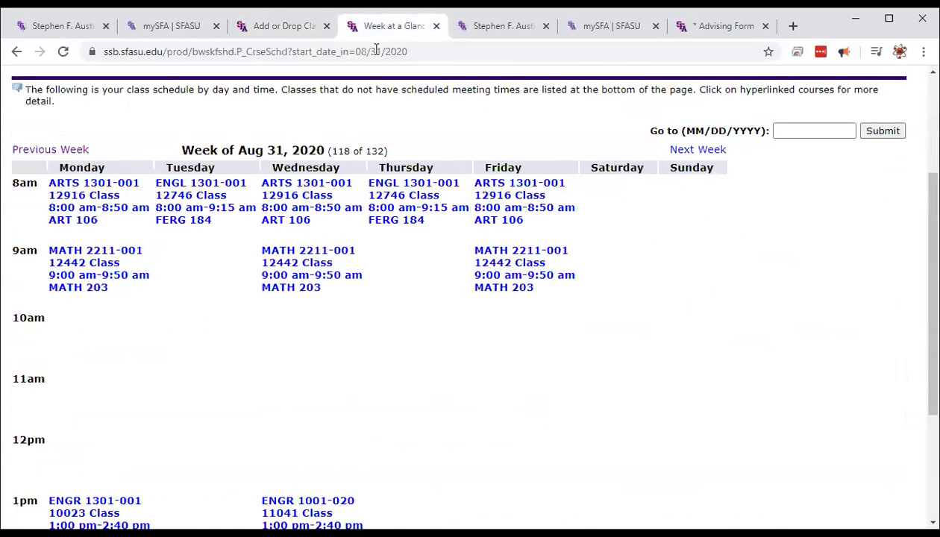
scroll(270, 409, up, 3)
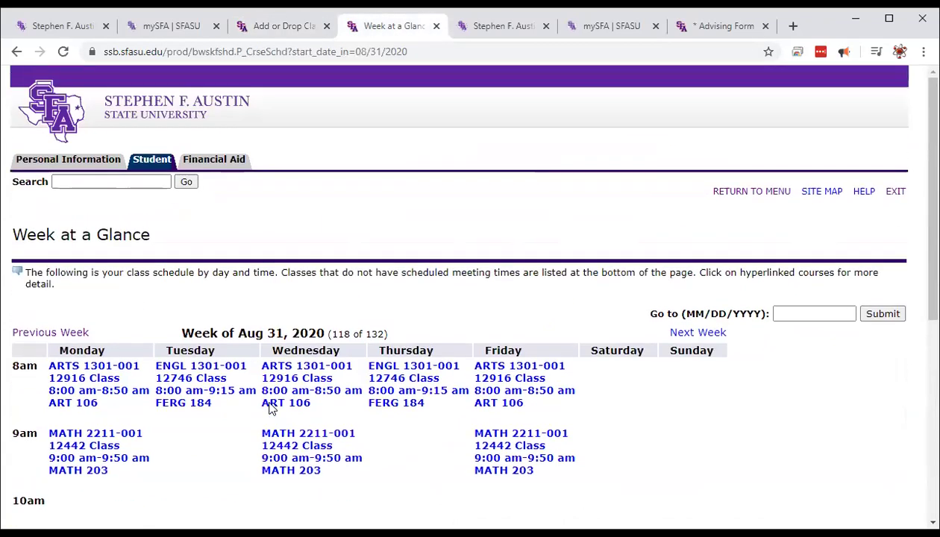
click(153, 162)
click(57, 416)
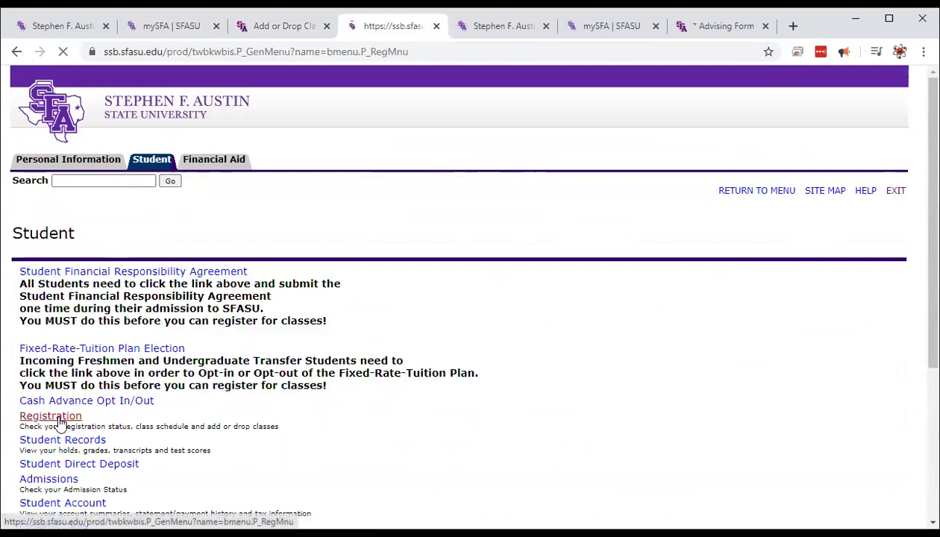
scroll(60, 424, down, 3)
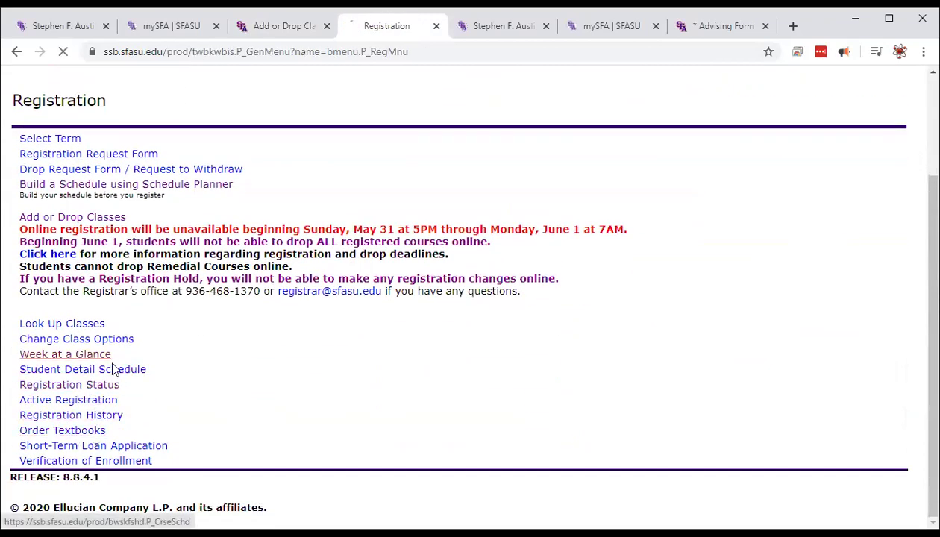
click(75, 355)
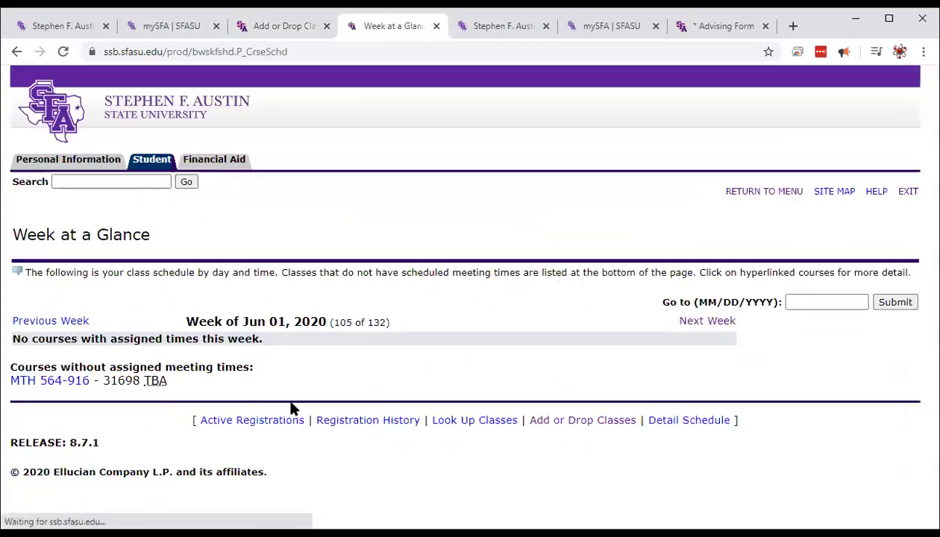
Advance the weekly schedule to the week of Aug 24, 2020
click(713, 326)
click(707, 321)
click(707, 321)
click(707, 321)
click(707, 321)
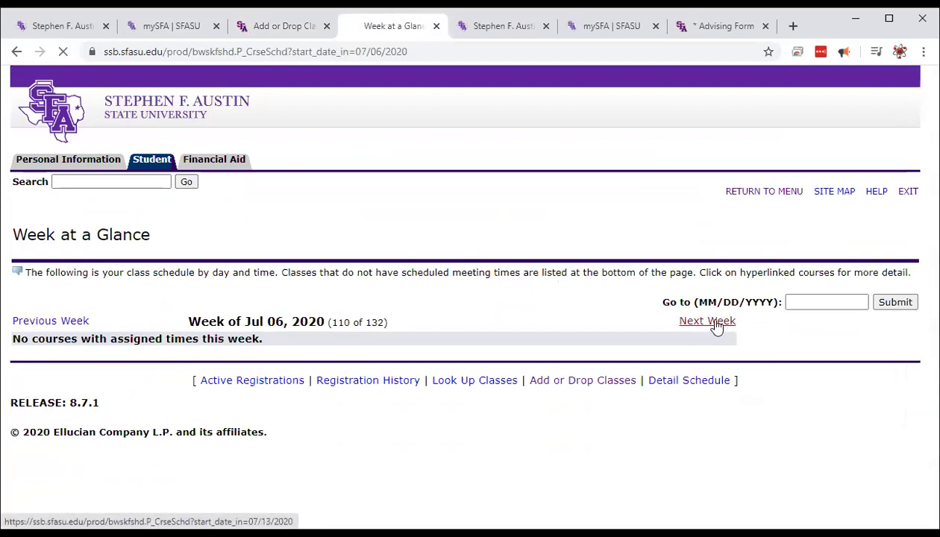
click(707, 321)
click(707, 322)
click(715, 326)
click(714, 326)
click(714, 326)
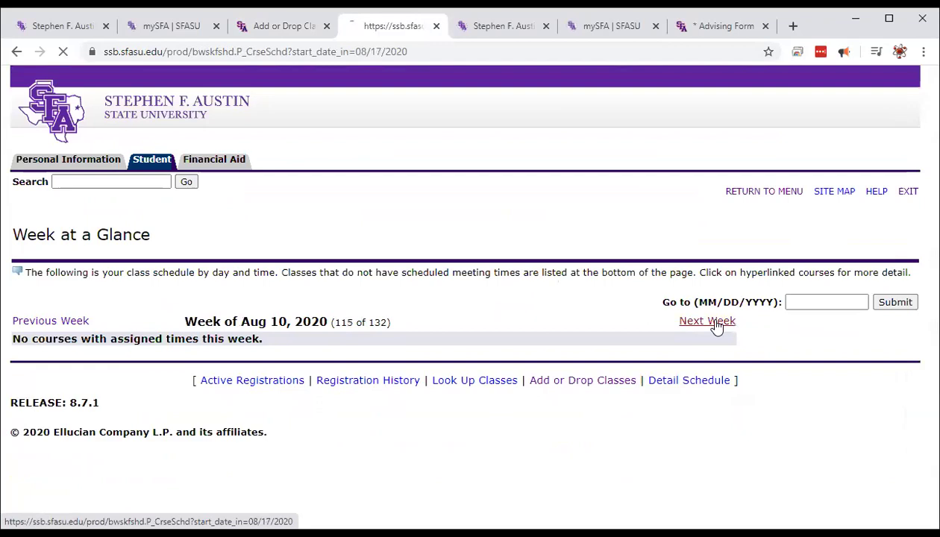
click(715, 326)
click(715, 326)
scroll(691, 452, down, 3)
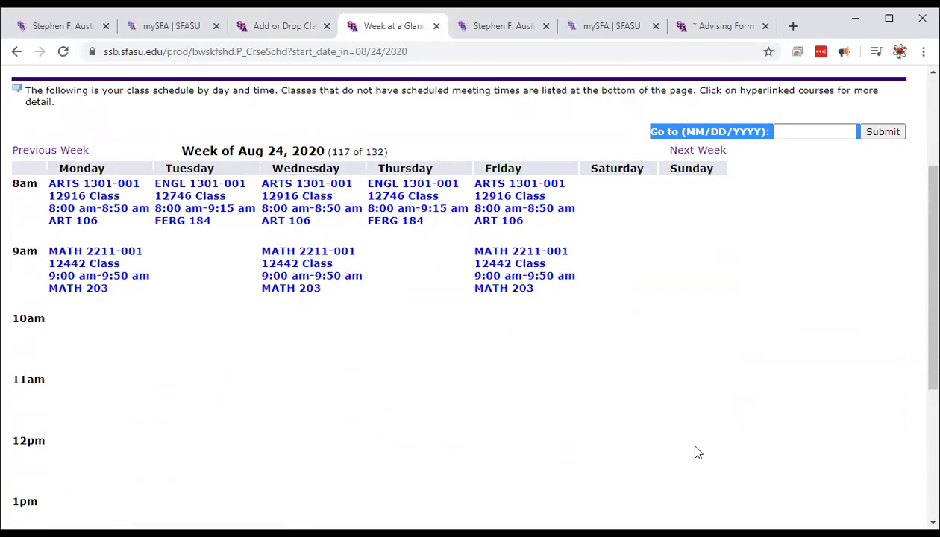